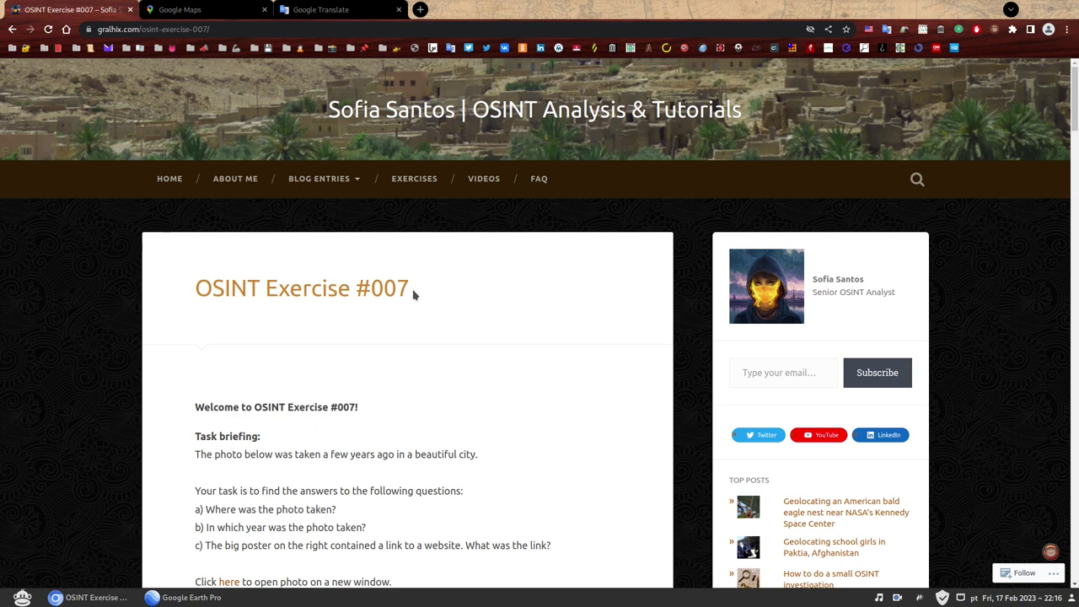
# Read the OSINT Exercise #007 task briefing and open the exercise photo in a new window.
pyautogui.moveTo(413, 294); pyautogui.dragTo(374, 287)
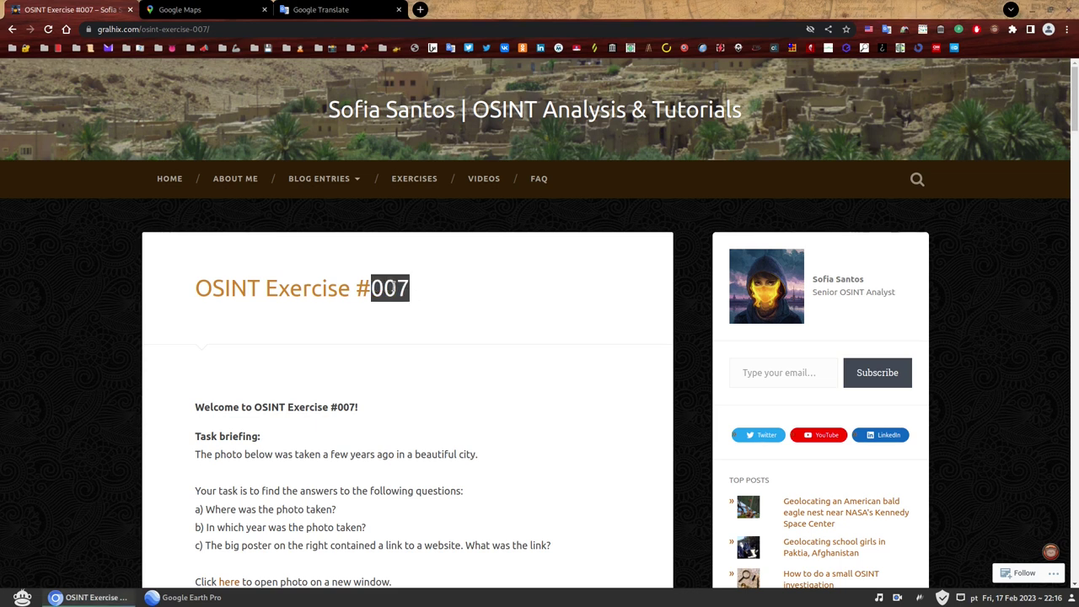
pyautogui.click(420, 292)
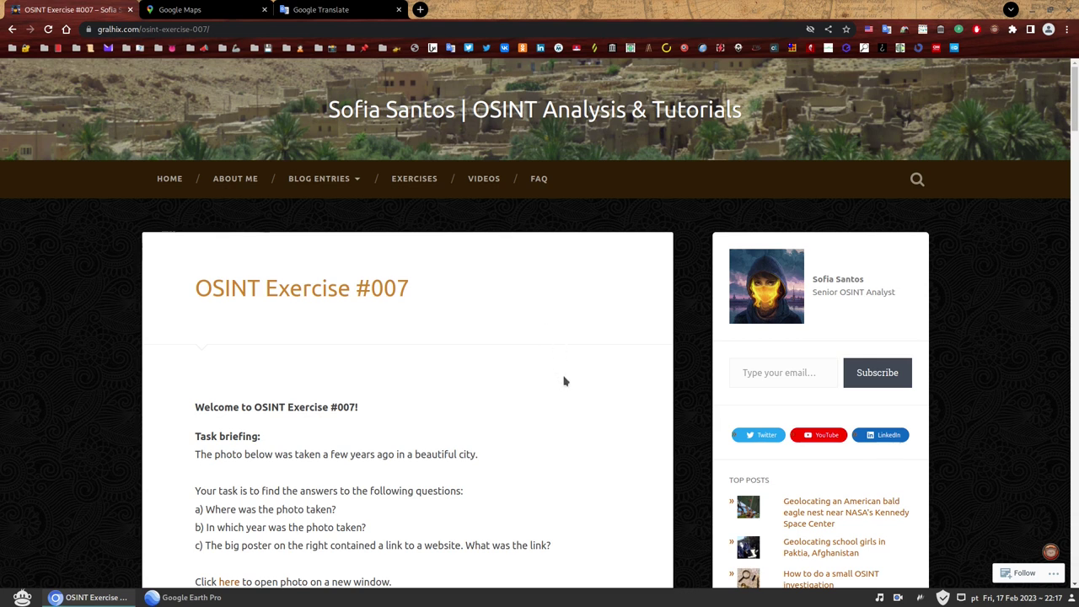
pyautogui.scroll(-3, 566, 380)
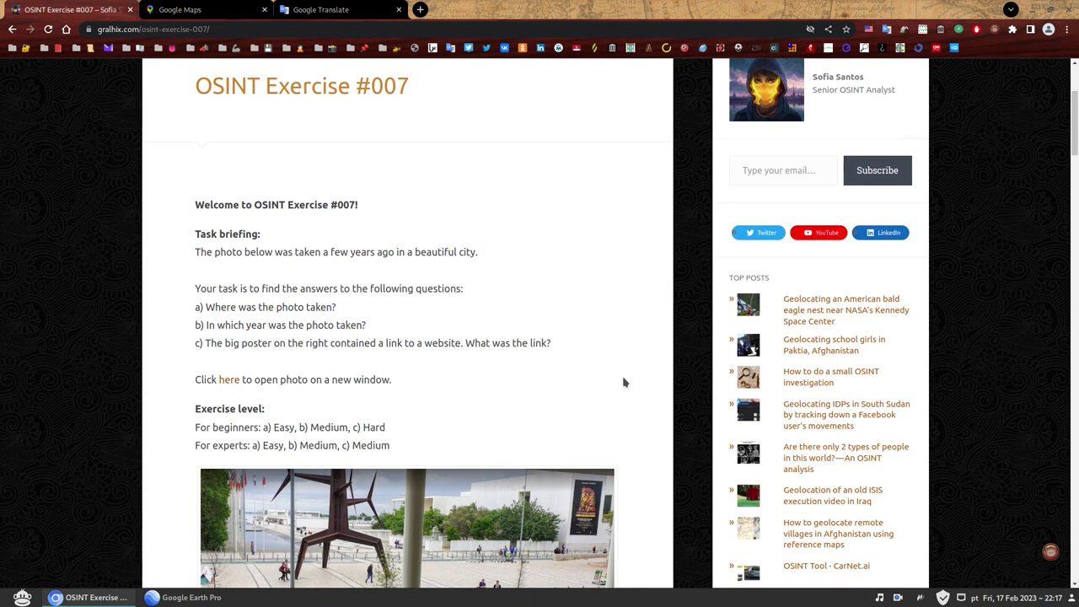
pyautogui.scroll(-2, 624, 382)
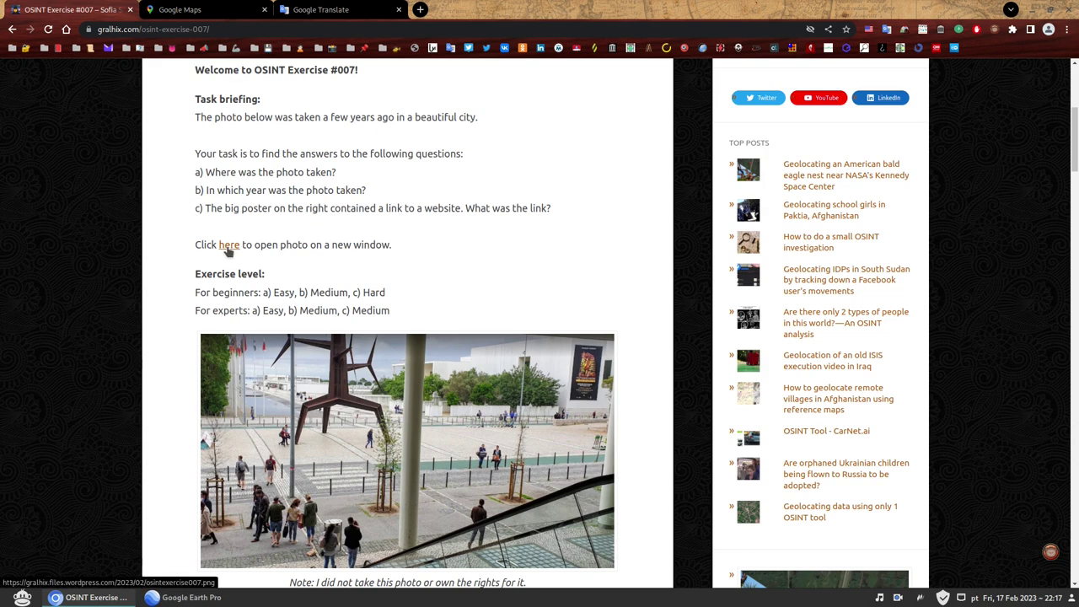
pyautogui.click(227, 246)
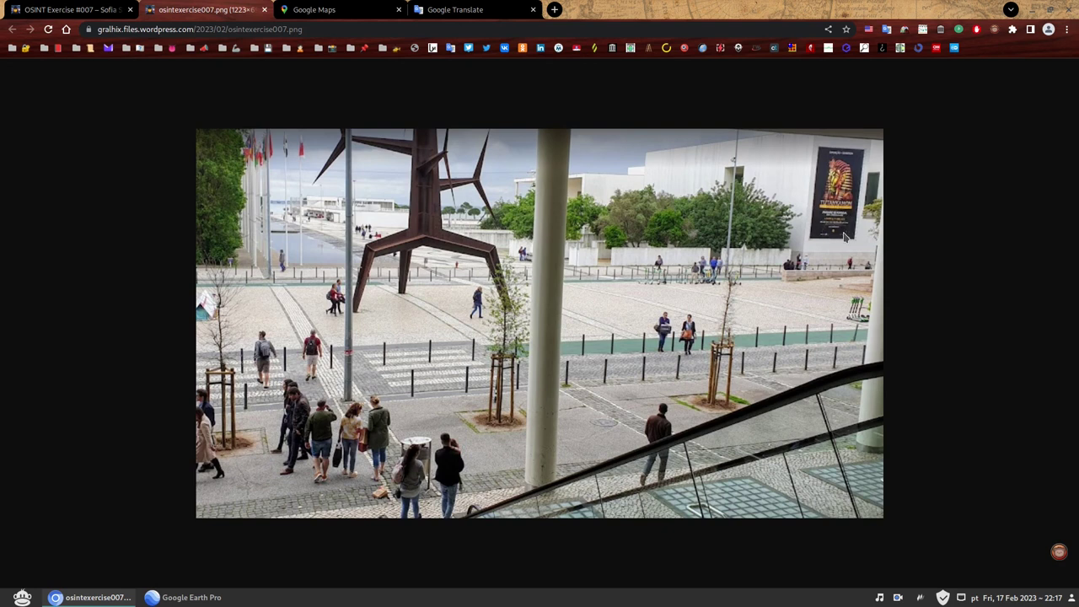
# Recheck the exercise questions and run a Google reverse image search on the full-size exercise photo.
pyautogui.click(93, 7)
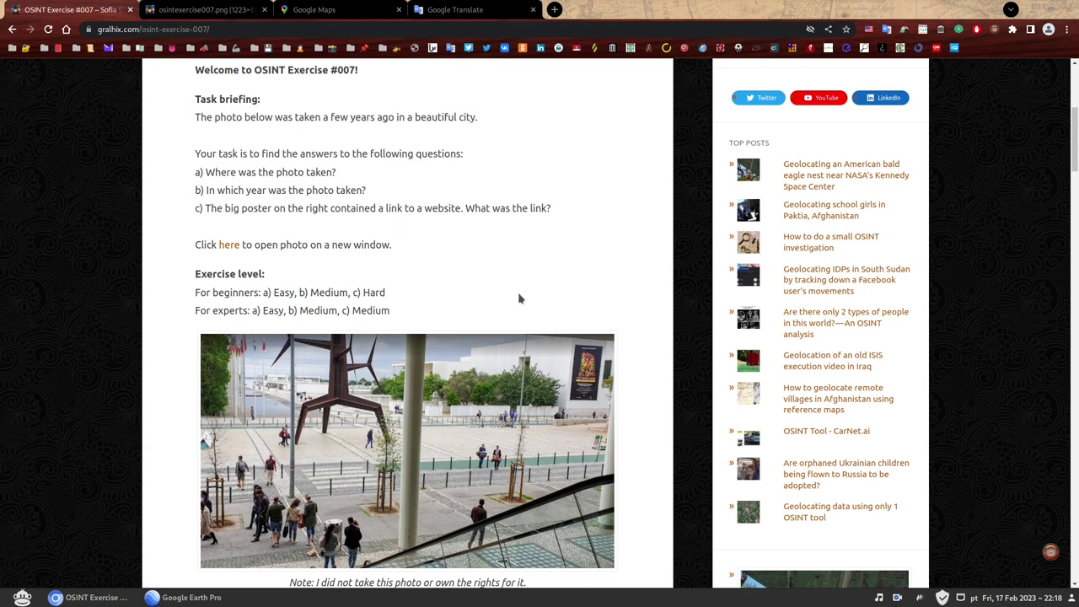
pyautogui.hotkey('ctrl', 'Tab')
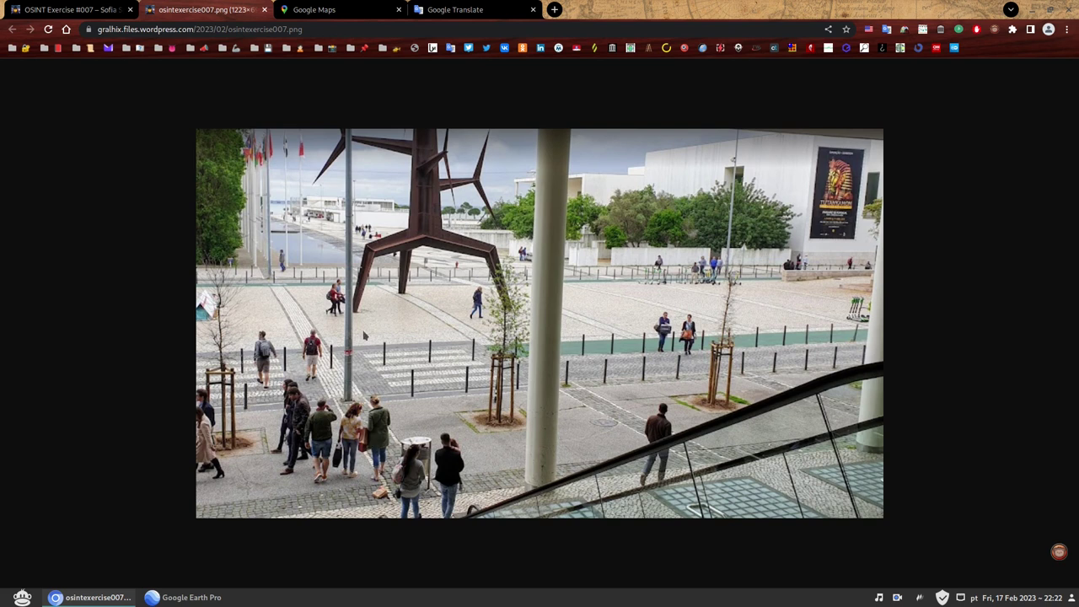
pyautogui.rightClick(600, 307)
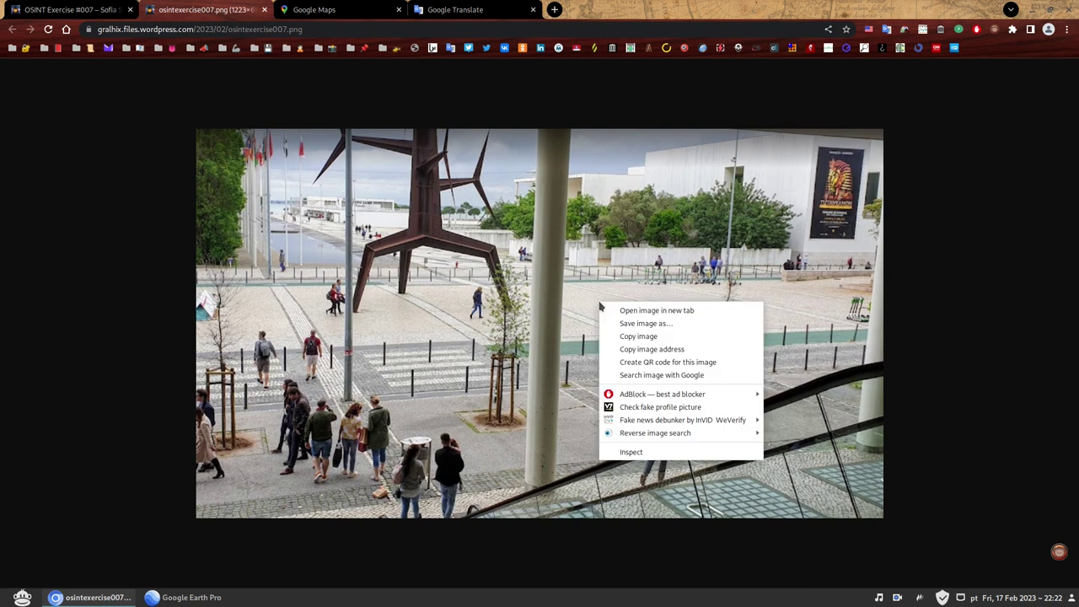
pyautogui.moveTo(624, 435)
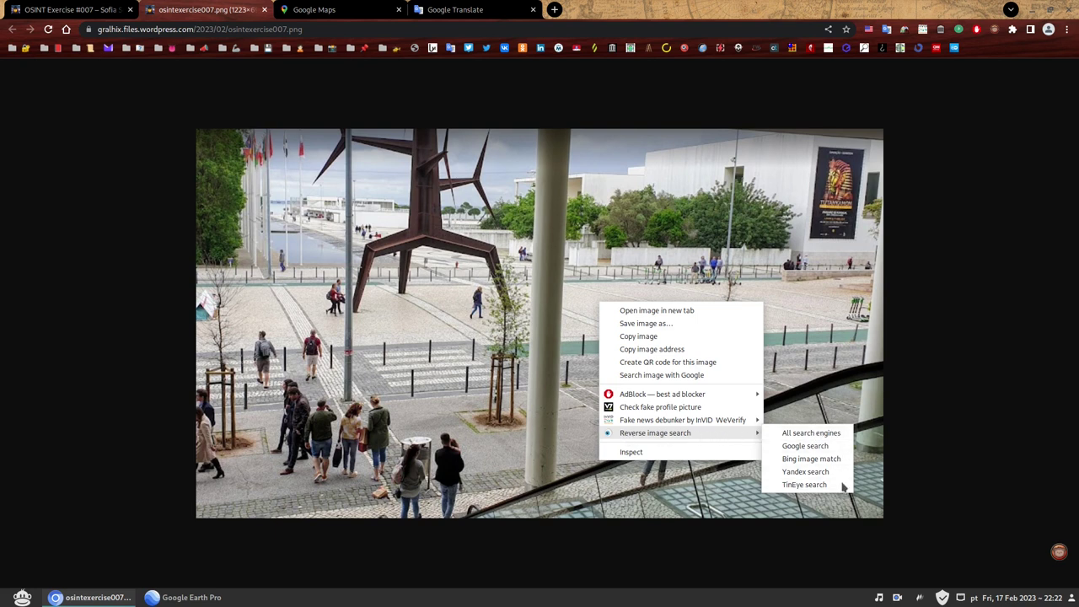
pyautogui.click(804, 447)
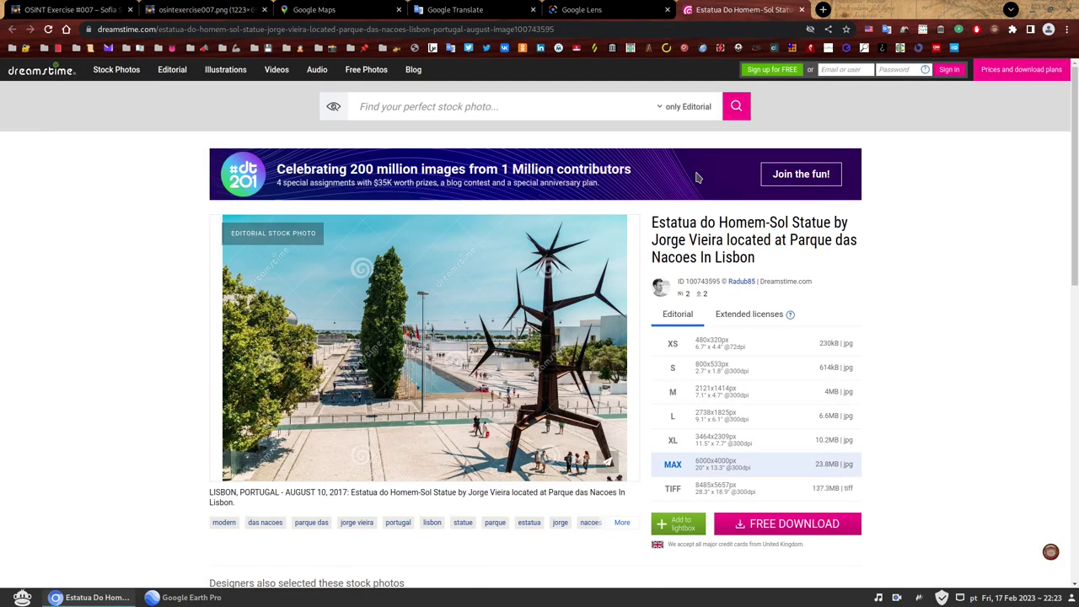
# Copy the place name "Parque das Nacoes" from the title of the Dreamstime stock photo.
pyautogui.moveTo(756, 260); pyautogui.dragTo(785, 261)
pyautogui.click(780, 261)
pyautogui.moveTo(793, 245); pyautogui.dragTo(697, 265)
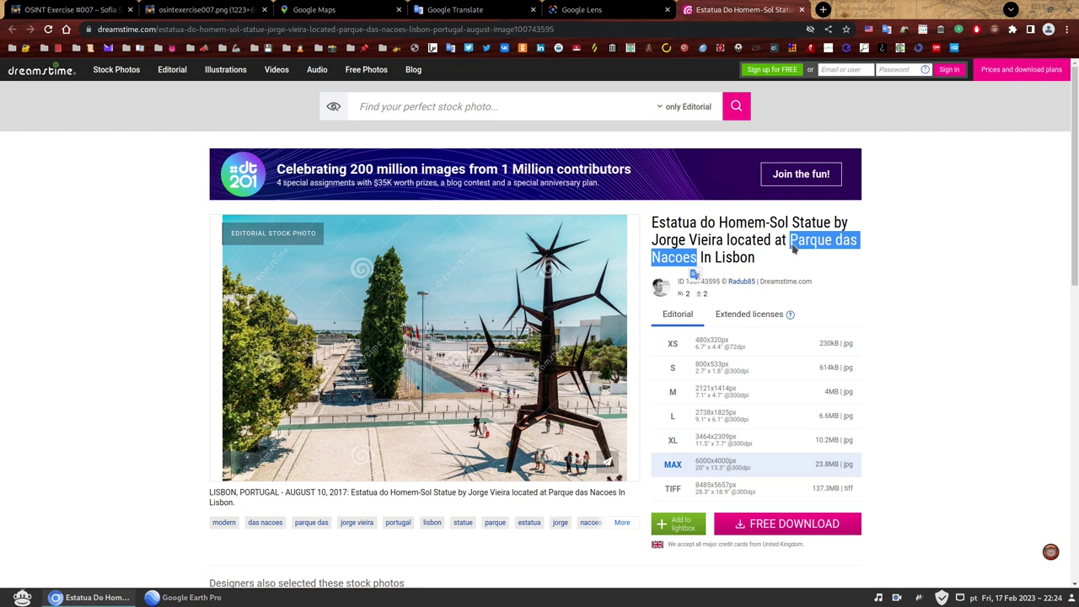
pyautogui.rightClick(676, 260)
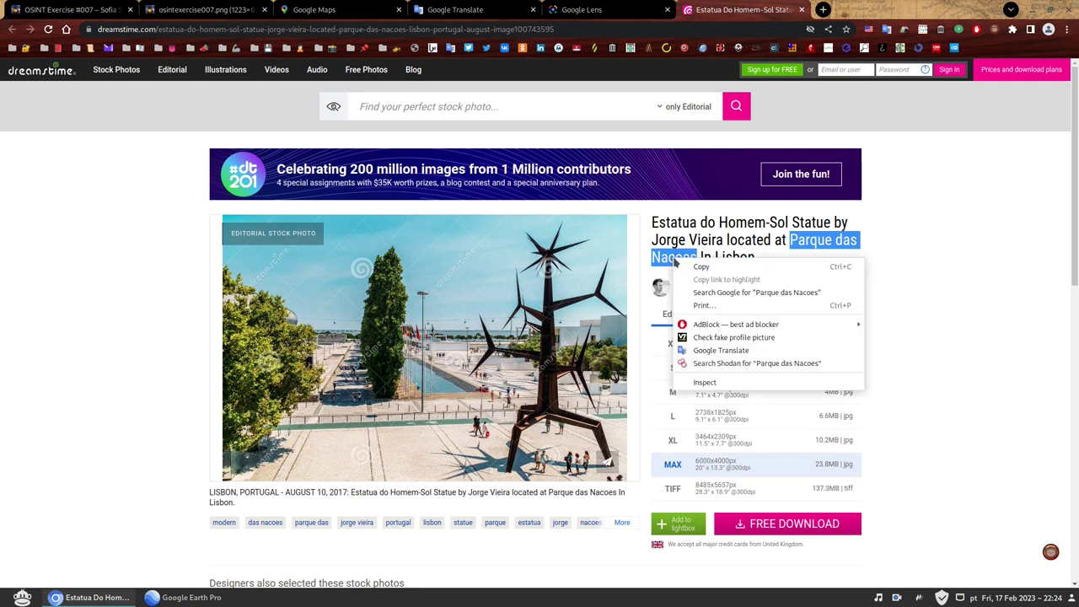
pyautogui.click(699, 266)
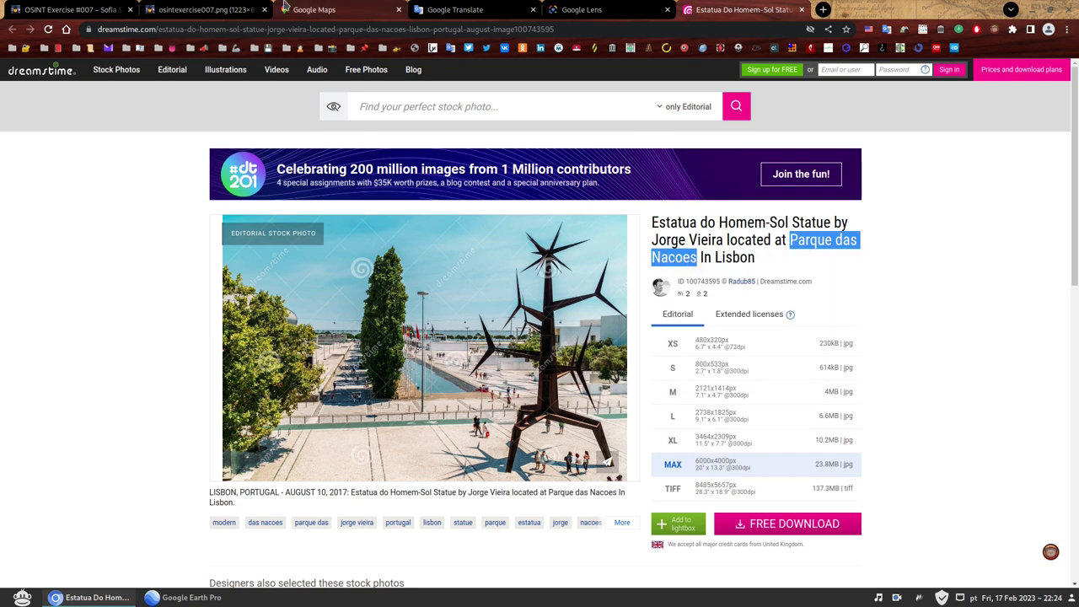
# Search Google Maps for the copied place name, choose Parque das Nações in Lisbon, Portugal, and examine where it lies.
pyautogui.click(329, 9)
pyautogui.rightClick(135, 78)
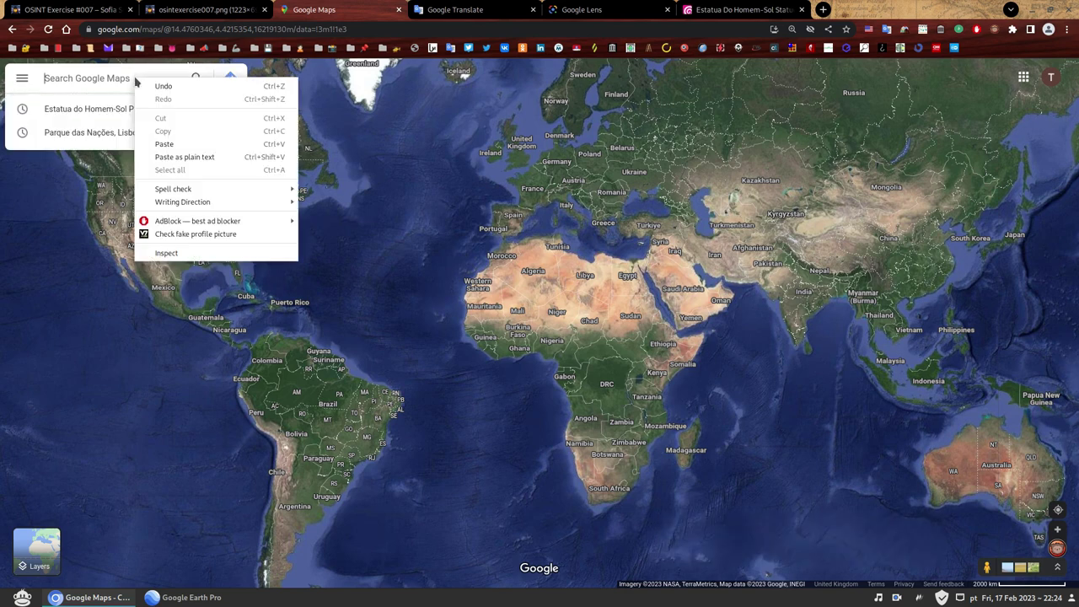
pyautogui.click(164, 144)
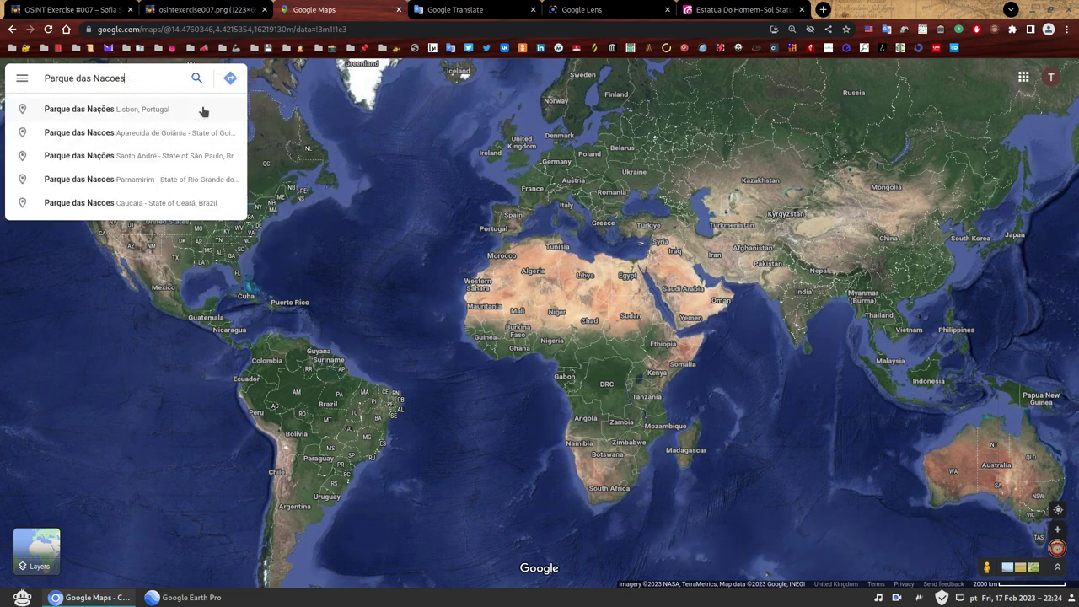
pyautogui.click(93, 118)
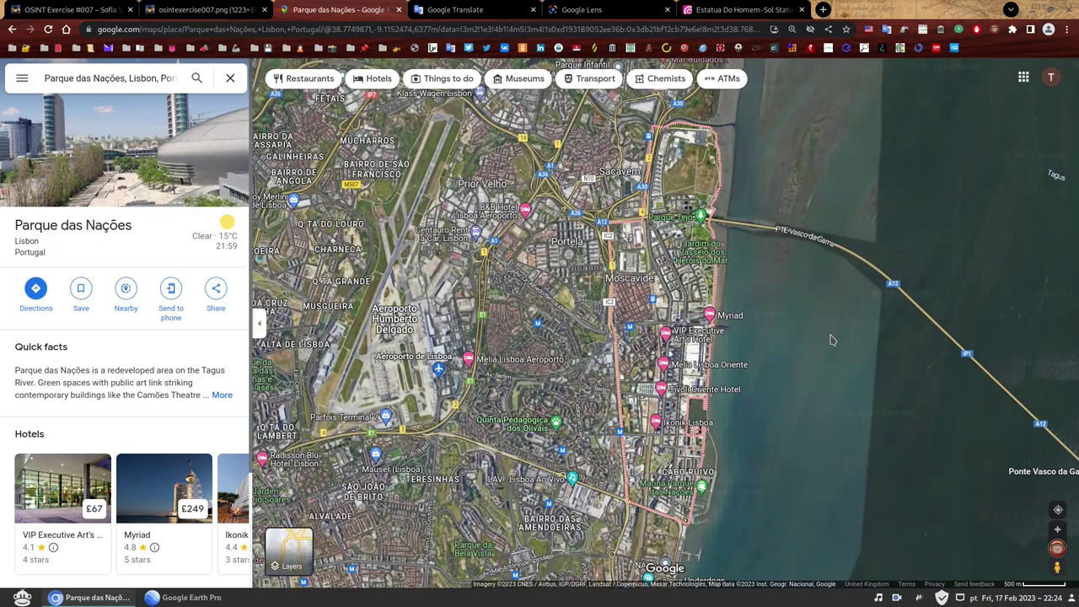
pyautogui.moveTo(833, 340); pyautogui.dragTo(653, 311)
pyautogui.scroll(-5, 653, 312)
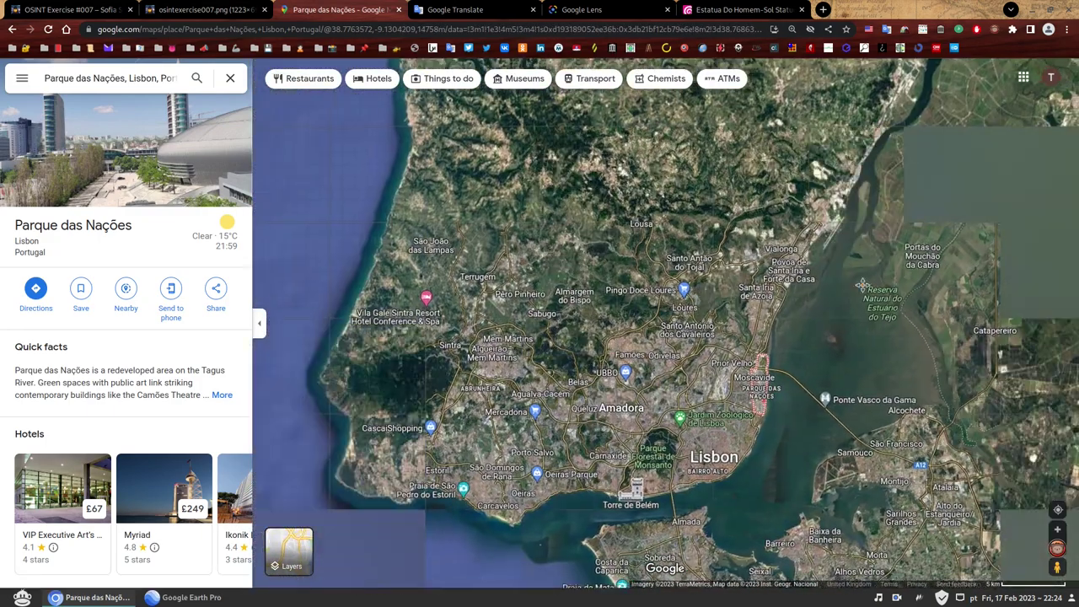
pyautogui.moveTo(609, 516); pyautogui.dragTo(519, 434)
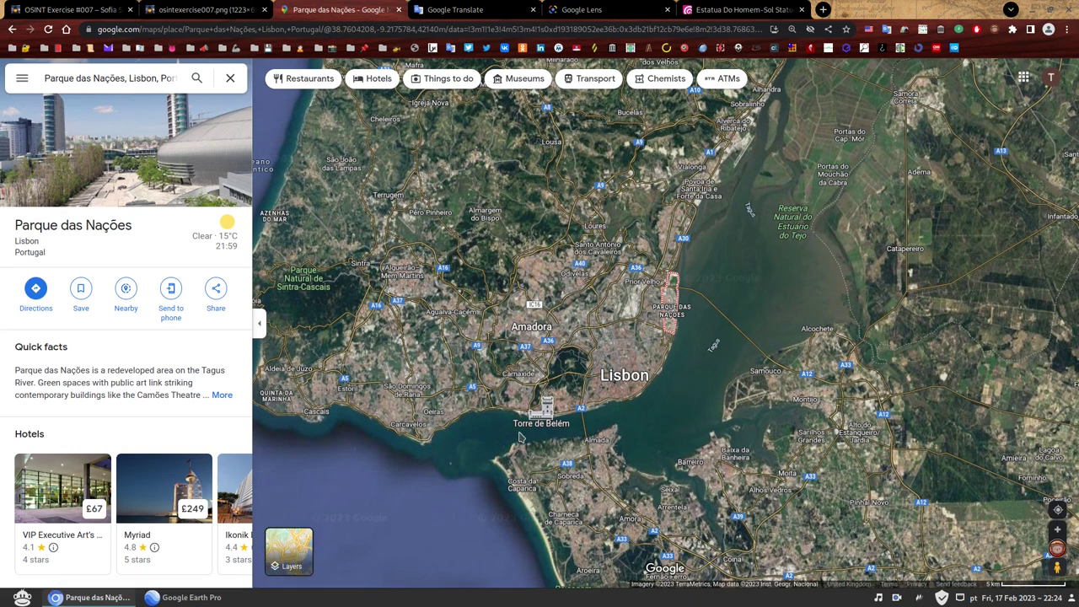
pyautogui.moveTo(462, 514)
pyautogui.mouseDown()
pyautogui.moveTo(758, 337)
pyautogui.moveTo(454, 500)
pyautogui.mouseUp()
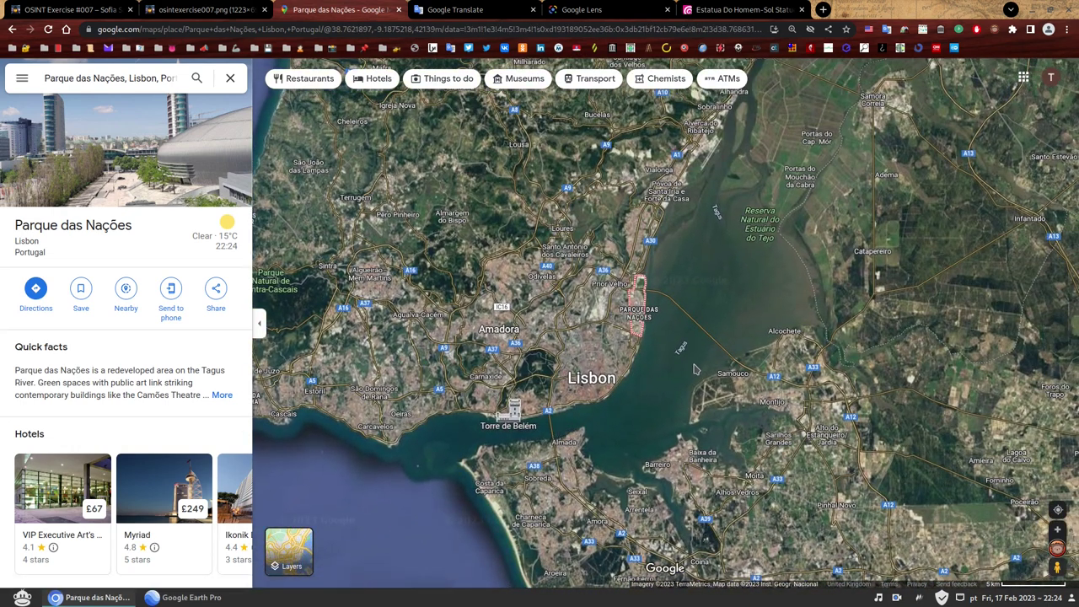
pyautogui.scroll(3, 641, 304)
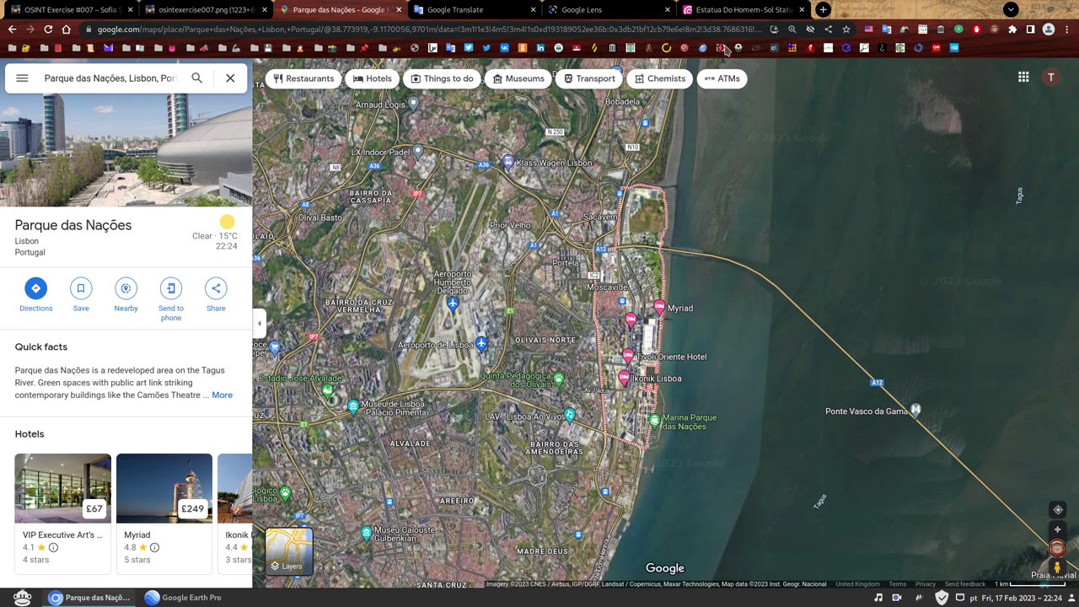
# Return to the Dreamstime page and copy the statue name "Estatua do Homem-Sol" from the photo title.
pyautogui.click(729, 12)
pyautogui.click(746, 229)
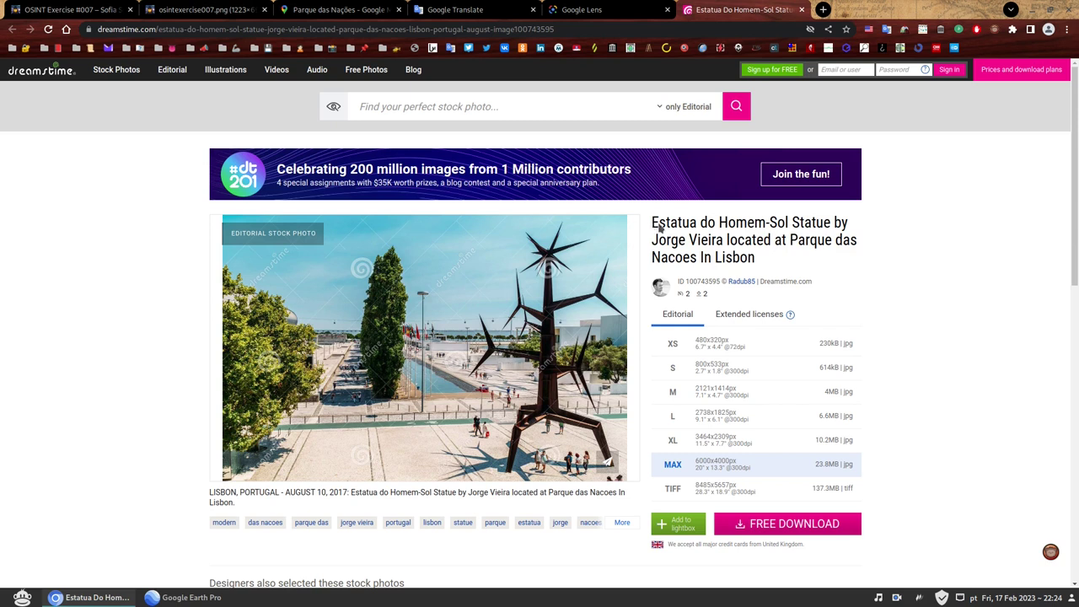
pyautogui.moveTo(651, 226); pyautogui.dragTo(789, 226)
pyautogui.doubleClick(812, 224)
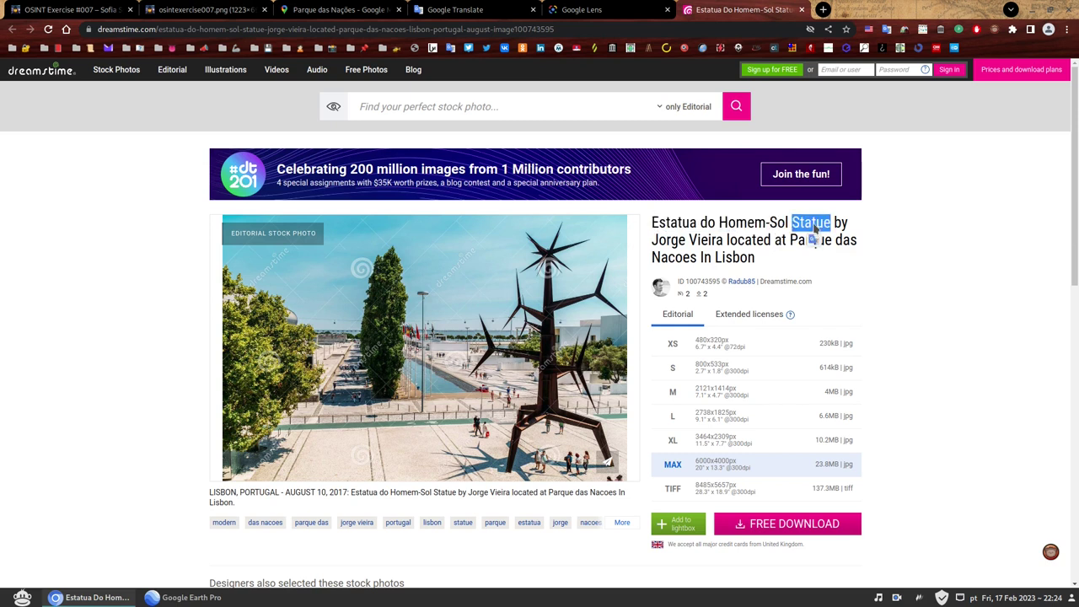
pyautogui.click(814, 227)
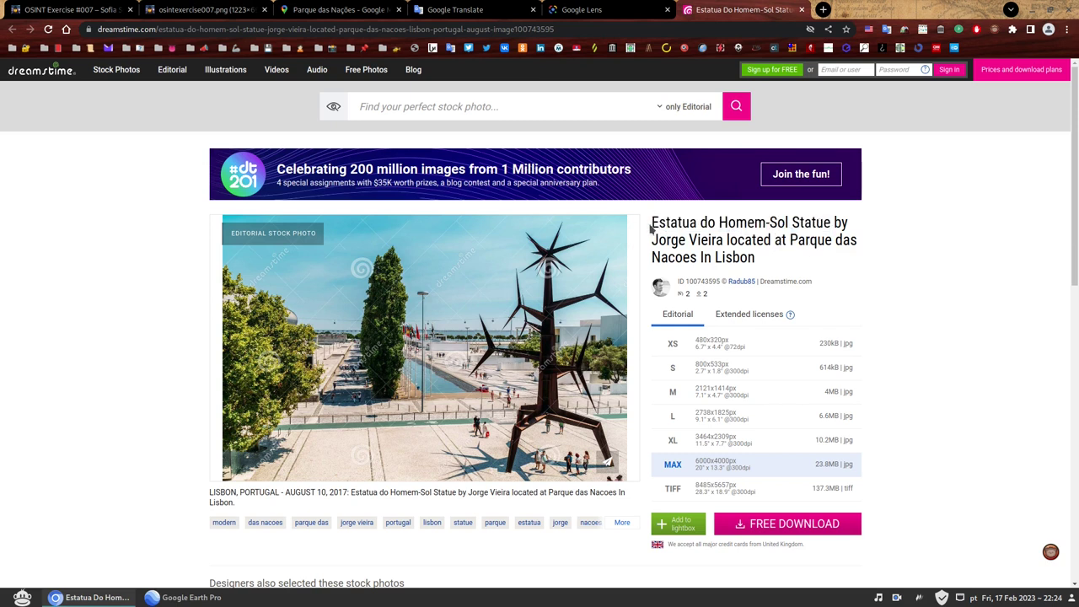
pyautogui.moveTo(650, 224); pyautogui.dragTo(790, 227)
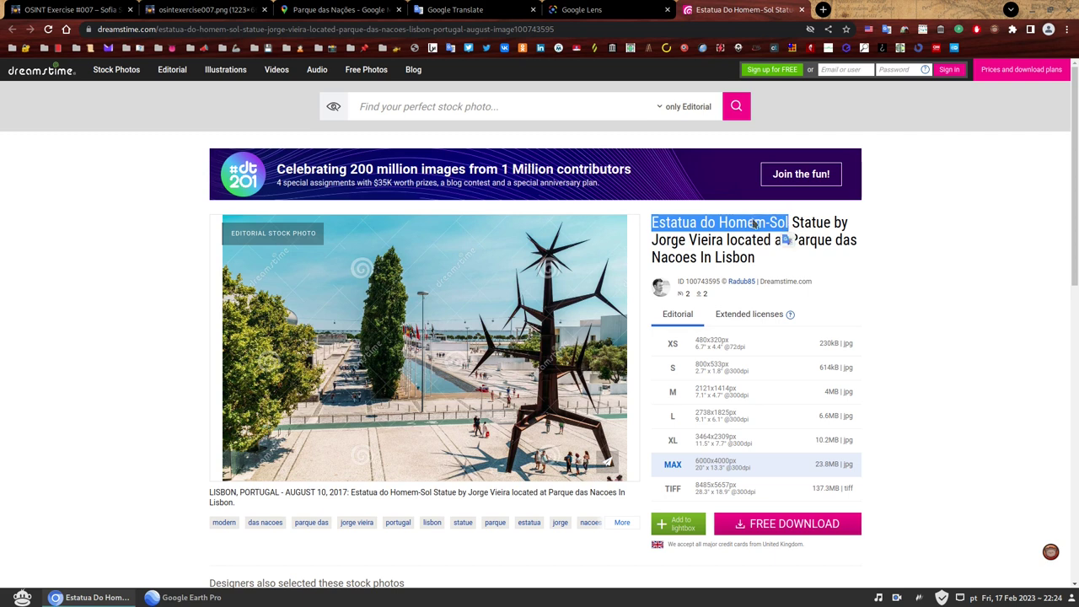
pyautogui.rightClick(750, 221)
pyautogui.click(767, 231)
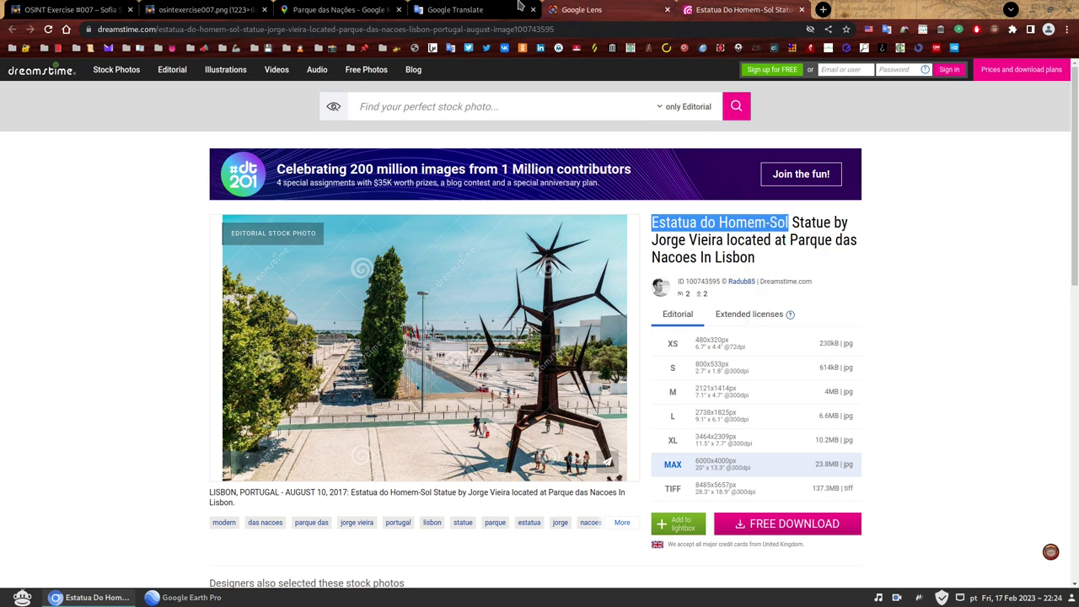
# Add the copied statue name before Parque das Nações in the Google Maps search, run it, and view the sculpture's photo.
pyautogui.click(337, 9)
pyautogui.click(44, 77)
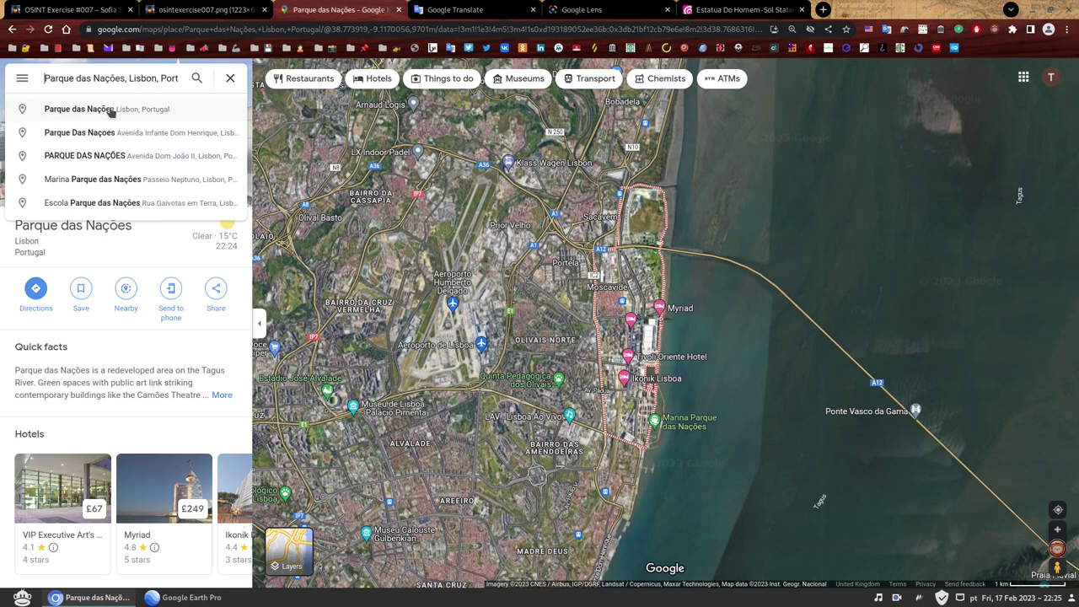
pyautogui.hotkey('ctrl', 'v')
pyautogui.press('Return')
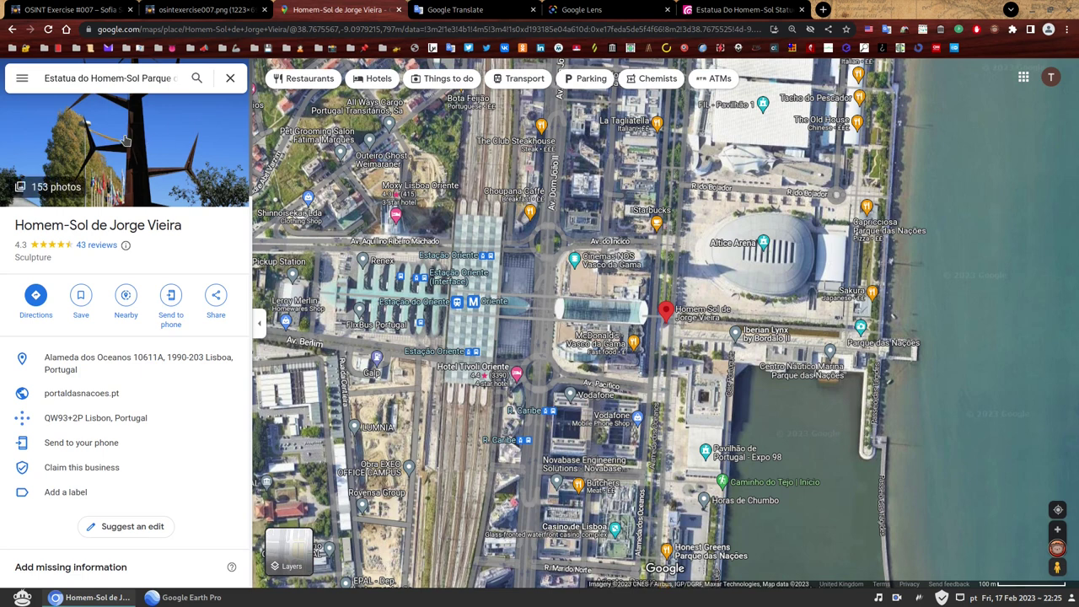
pyautogui.click(125, 139)
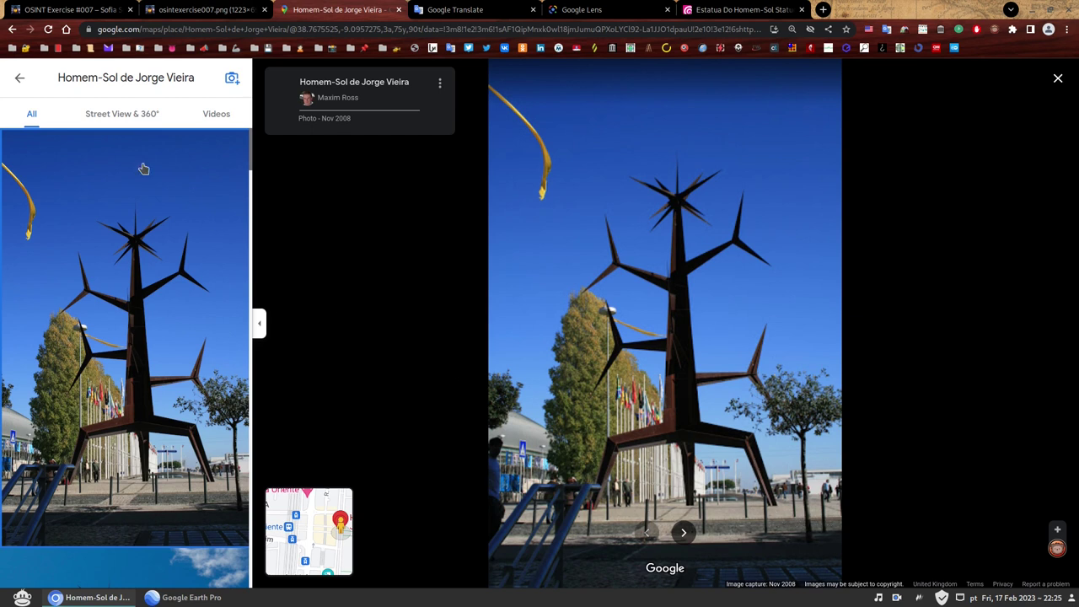
pyautogui.click(19, 77)
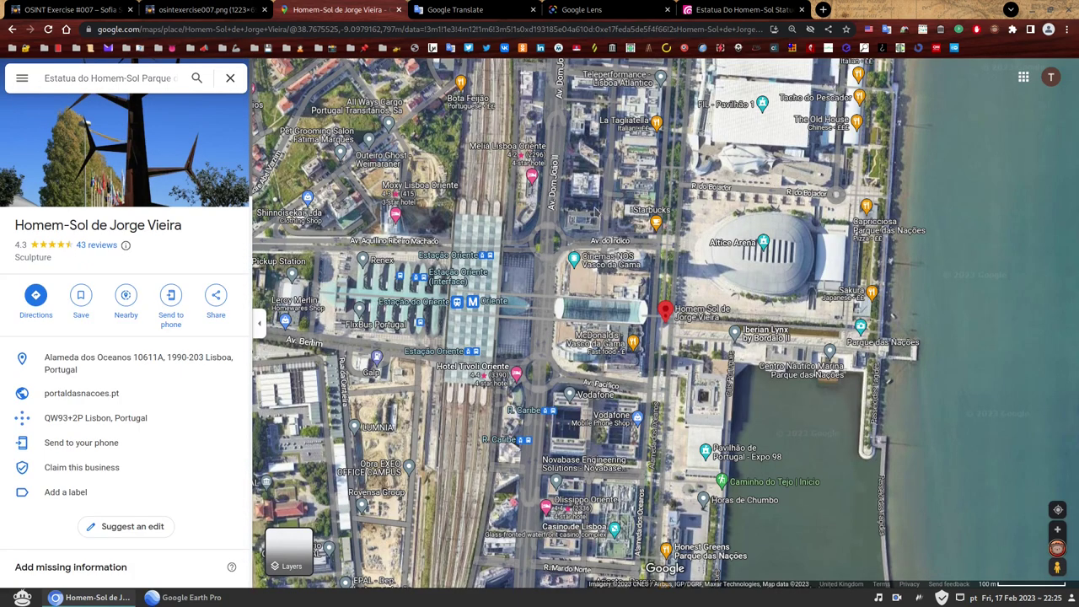
# Copy the statue's coordinates from Google Maps and search for them in Google Earth Pro.
pyautogui.rightClick(668, 327)
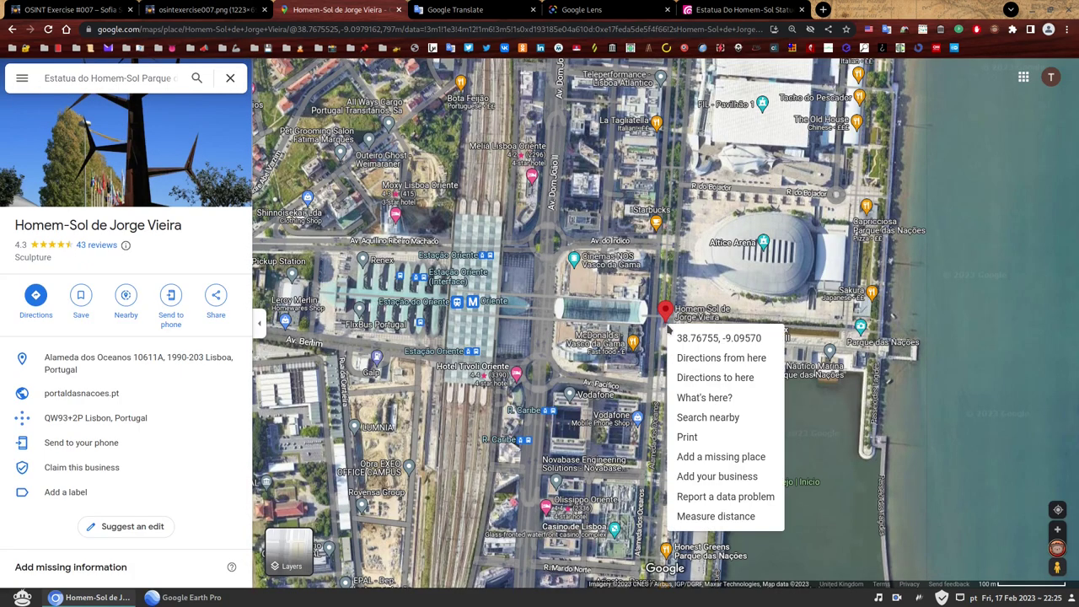
pyautogui.click(701, 338)
pyautogui.click(186, 596)
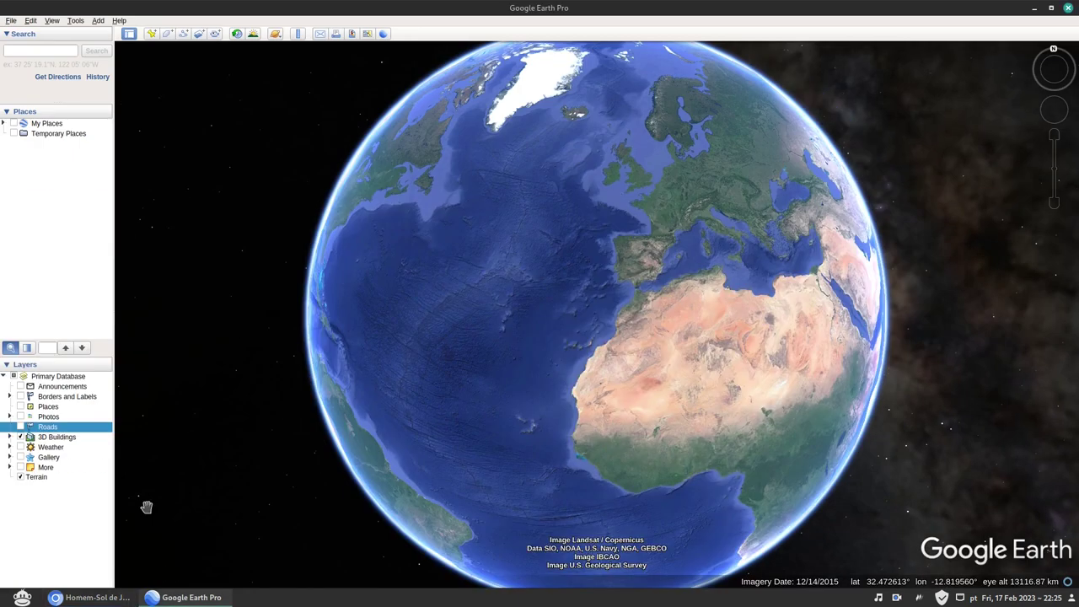
pyautogui.rightClick(30, 51)
pyautogui.click(68, 106)
pyautogui.click(97, 51)
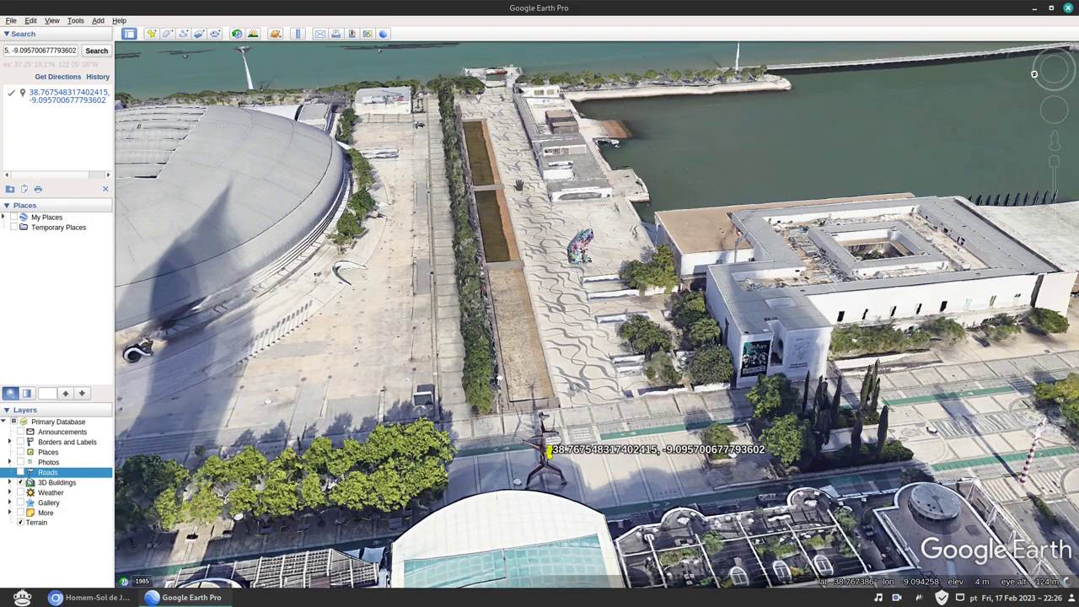
# Examine the sculpture and the surrounding square and buildings in the 3D view, and compare them with the photo on the exercise page.
pyautogui.scroll(-3, 599, 417)
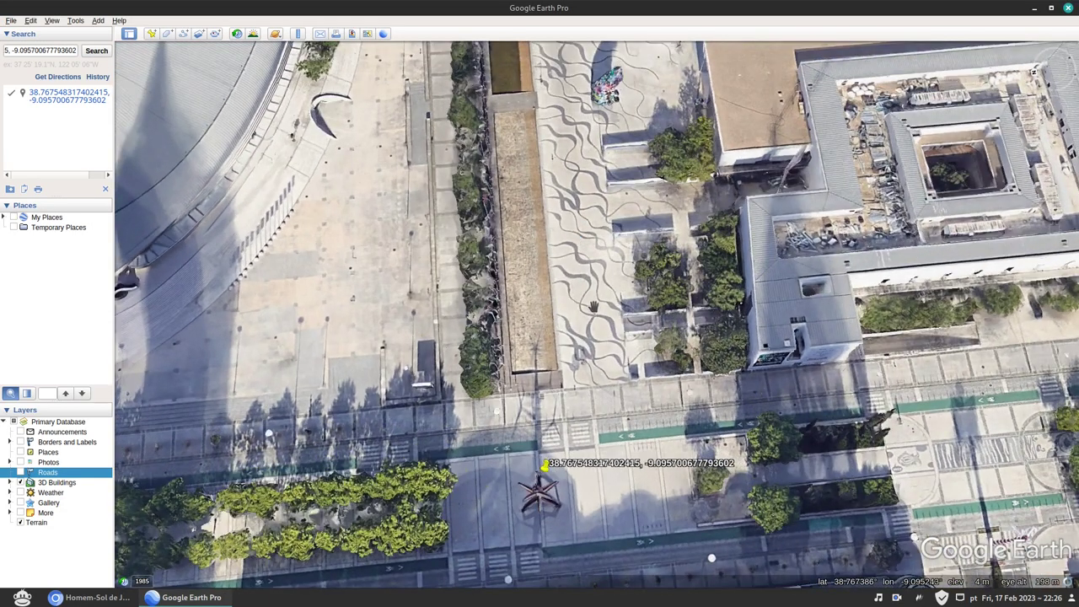
pyautogui.scroll(3, 593, 306)
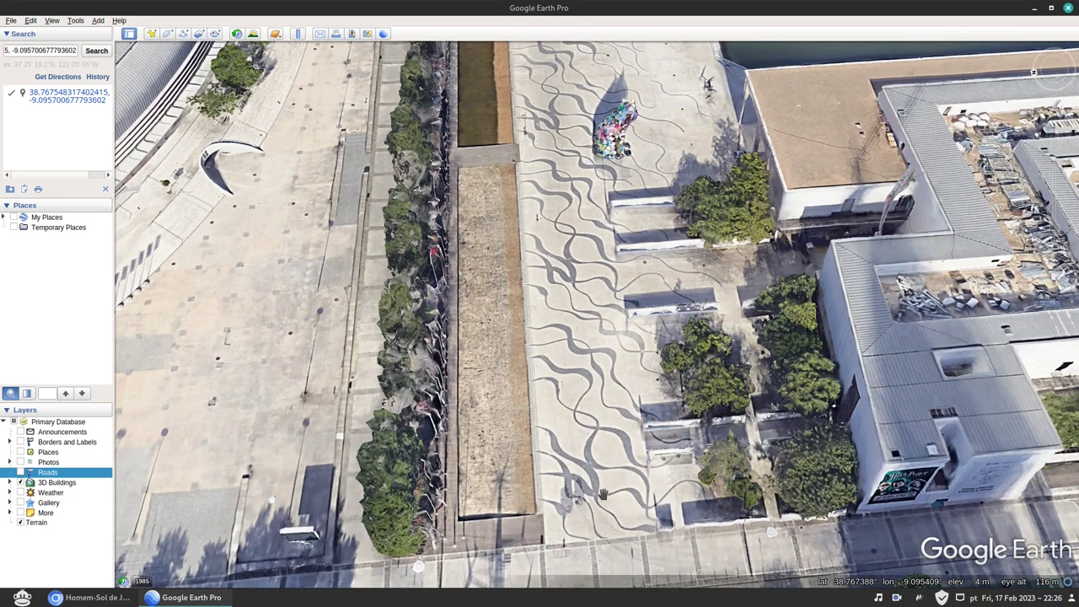
pyautogui.moveTo(602, 493); pyautogui.dragTo(551, 218)
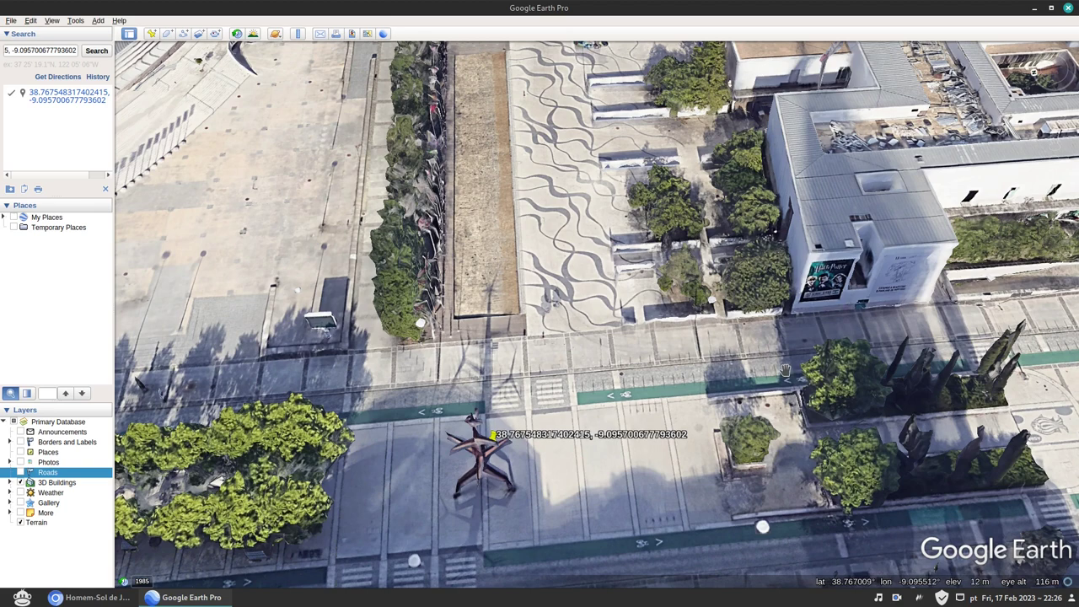
pyautogui.scroll(3, 693, 375)
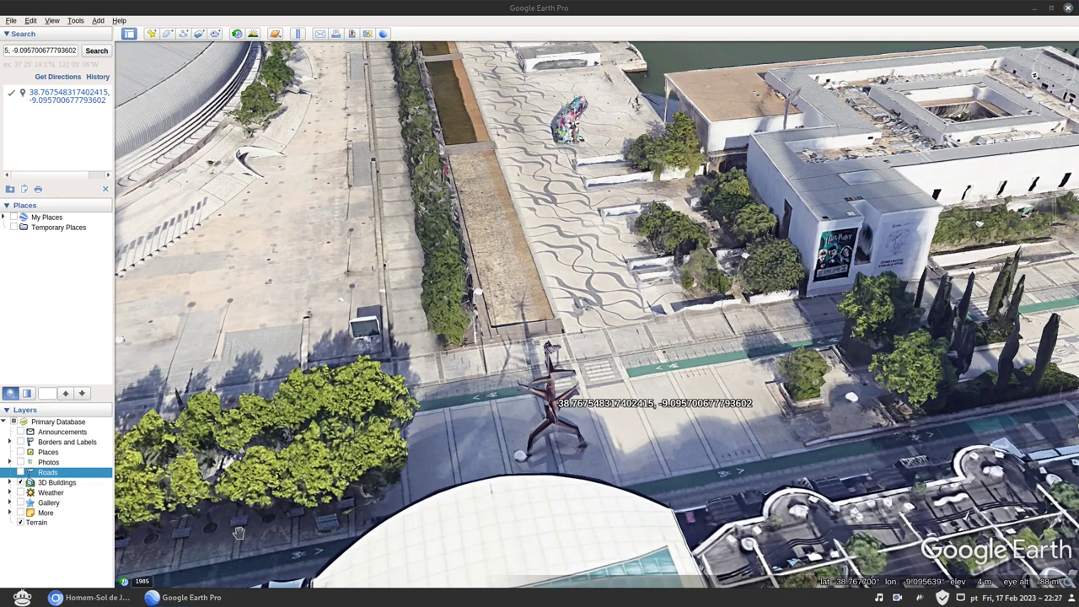
pyautogui.click(90, 597)
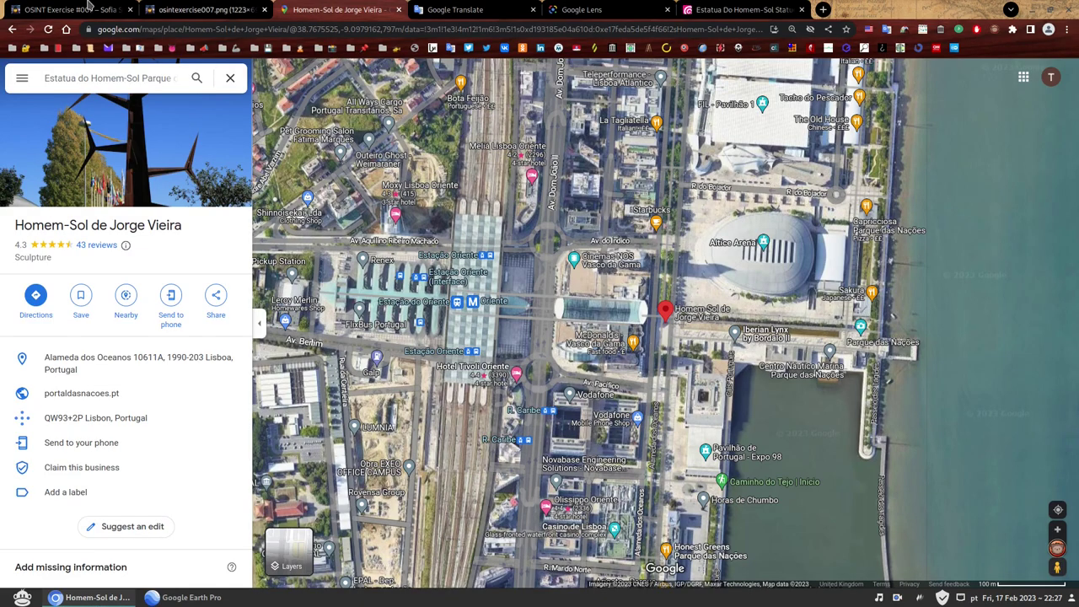
pyautogui.click(83, 9)
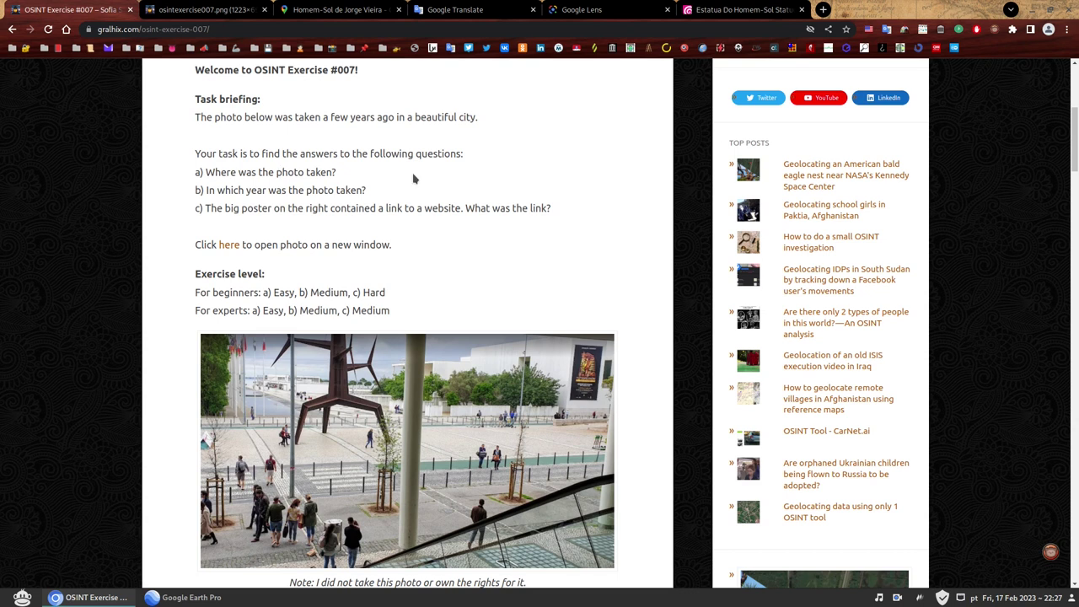
# Open the street-level panorama beside the Homem-Sol sculpture in Google Maps and compare the Vasco da Gama entrance with the exercise photo.
pyautogui.click(337, 9)
pyautogui.scroll(5, 675, 317)
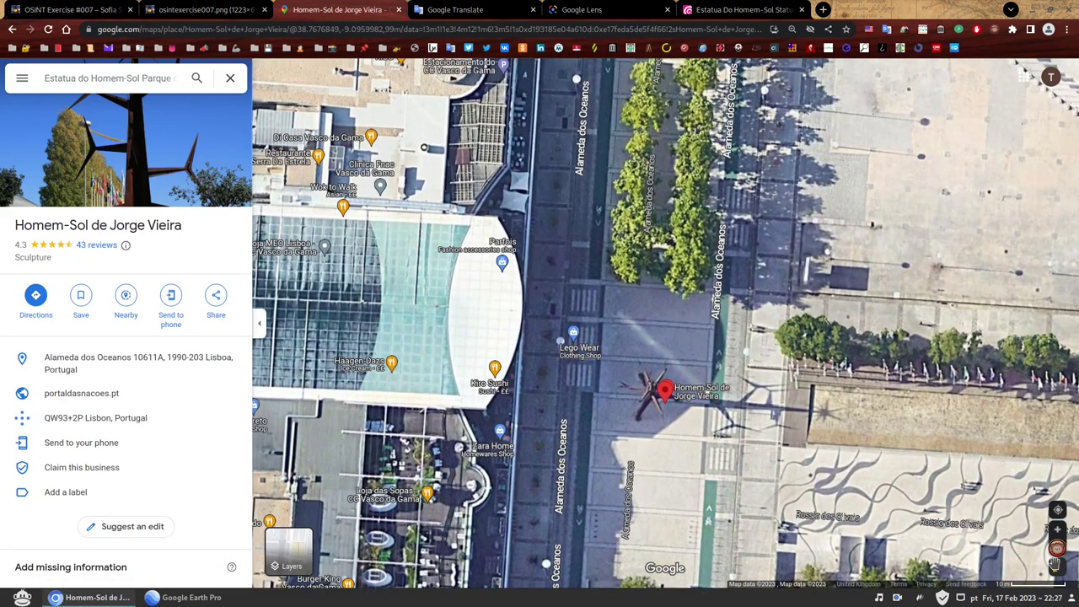
pyautogui.moveTo(1055, 562); pyautogui.dragTo(333, 268)
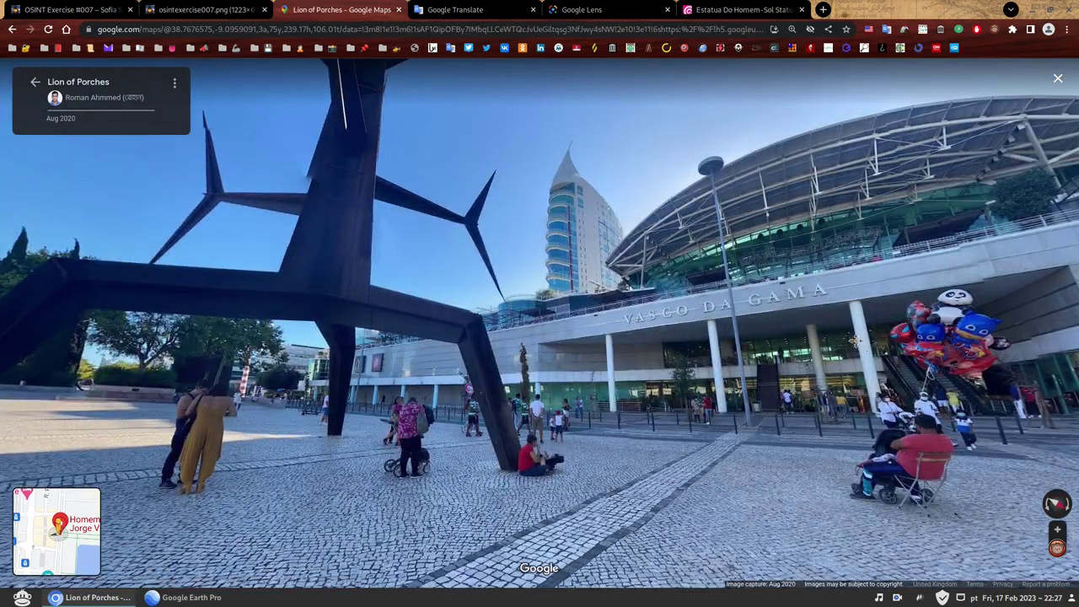
pyautogui.moveTo(848, 339); pyautogui.dragTo(563, 344)
pyautogui.scroll(3, 597, 381)
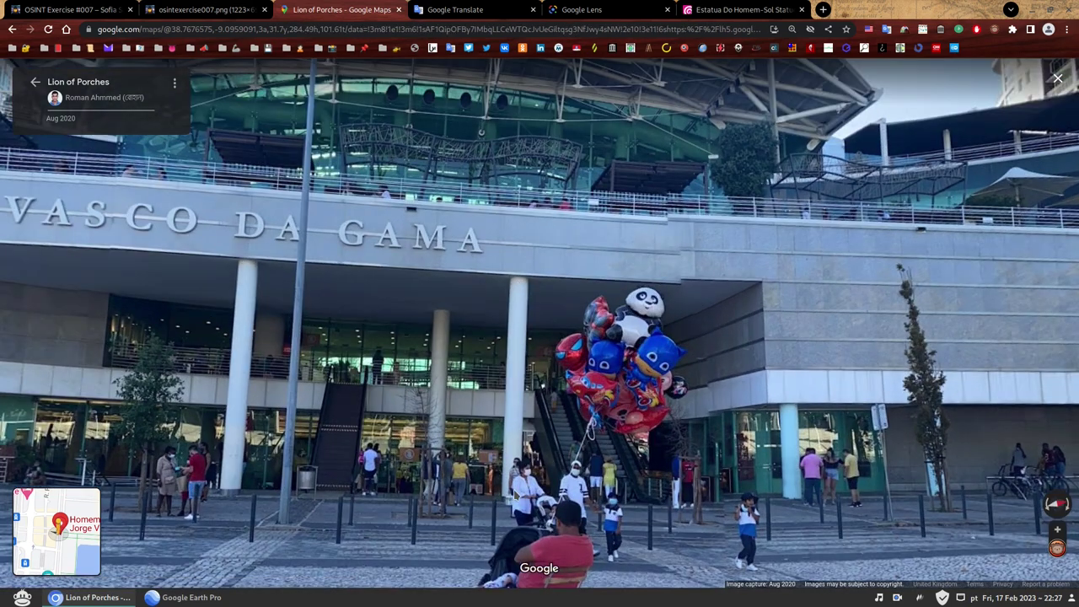
pyautogui.click(195, 15)
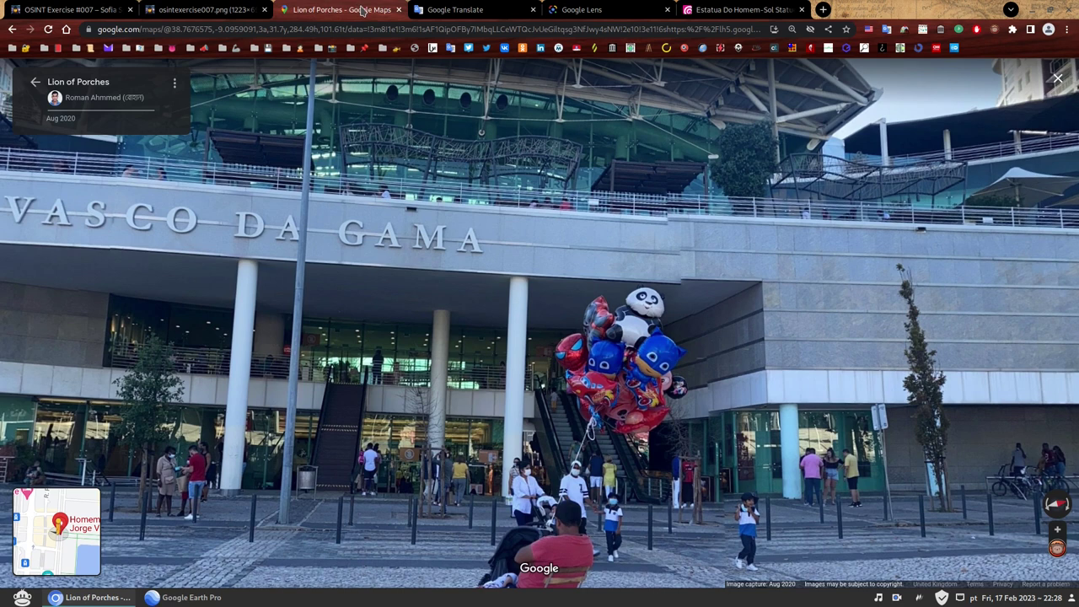
pyautogui.click(337, 10)
# Look around the panorama for the sculpture's legs, the flagpoles, the white building across the square and the paving pattern.
pyautogui.moveTo(551, 395); pyautogui.dragTo(622, 245)
pyautogui.press('Left')
pyautogui.press('Left')
pyautogui.press('Left')
pyautogui.press('Left')
pyautogui.press('Left')
pyautogui.press('Left')
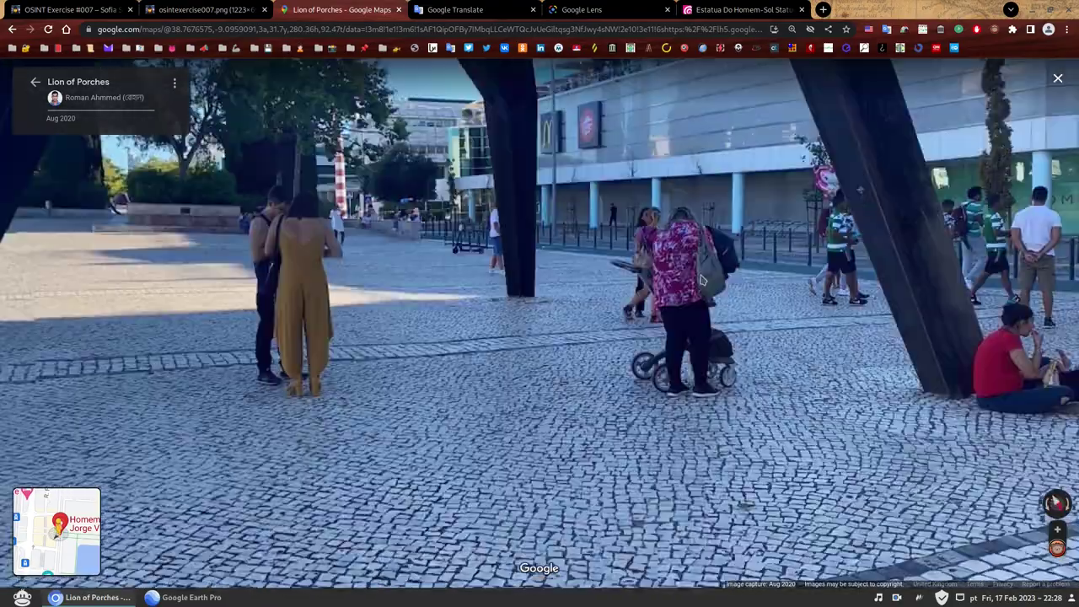
pyautogui.press('Left')
pyautogui.press('Left')
pyautogui.press('Left')
pyautogui.press('Left')
pyautogui.press('Left')
pyautogui.press('Left')
pyautogui.press('Left')
pyautogui.press('Left')
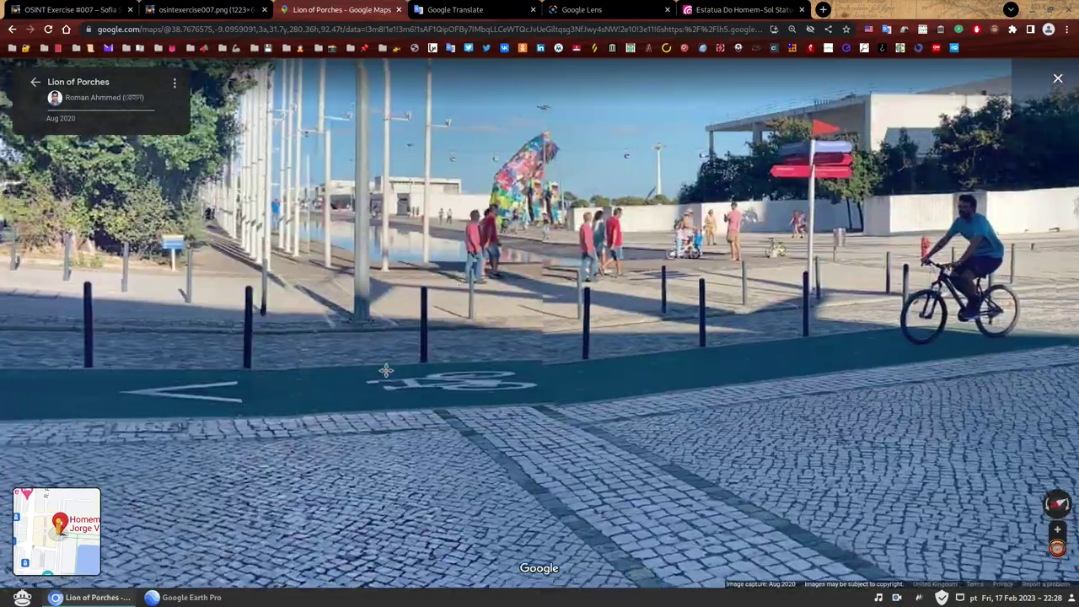
pyautogui.scroll(-3, 508, 410)
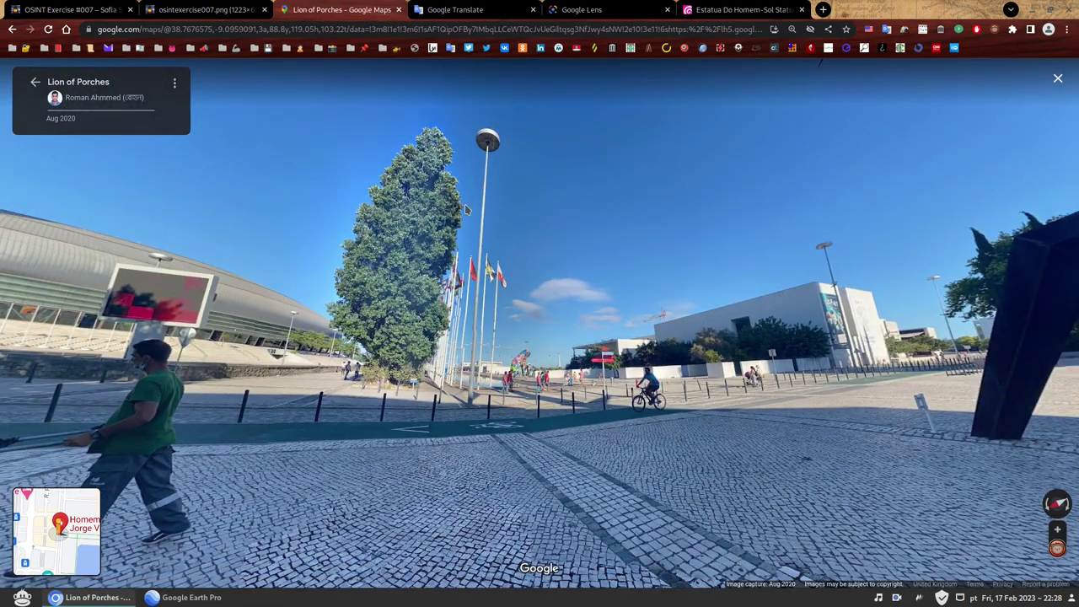
pyautogui.moveTo(596, 480); pyautogui.dragTo(420, 247)
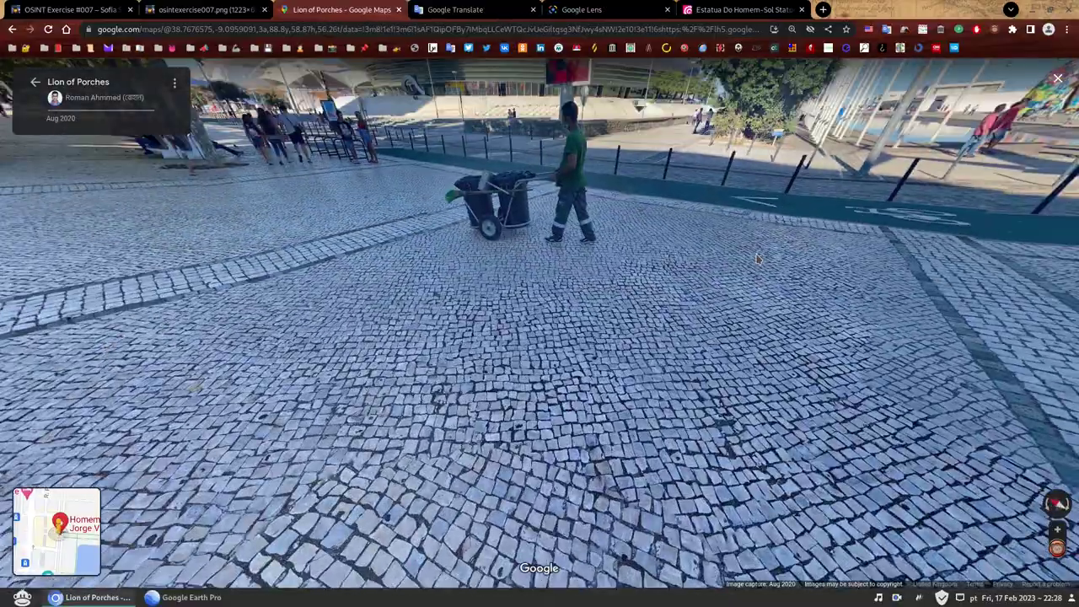
pyautogui.moveTo(573, 360); pyautogui.dragTo(531, 408)
pyautogui.doubleClick(558, 428)
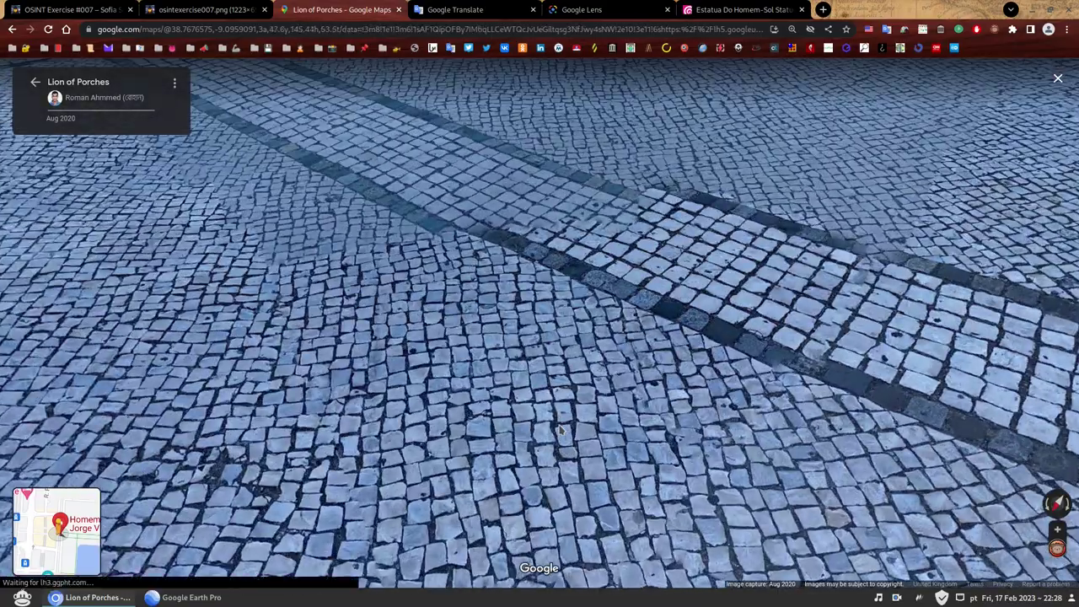
pyautogui.scroll(-3, 559, 429)
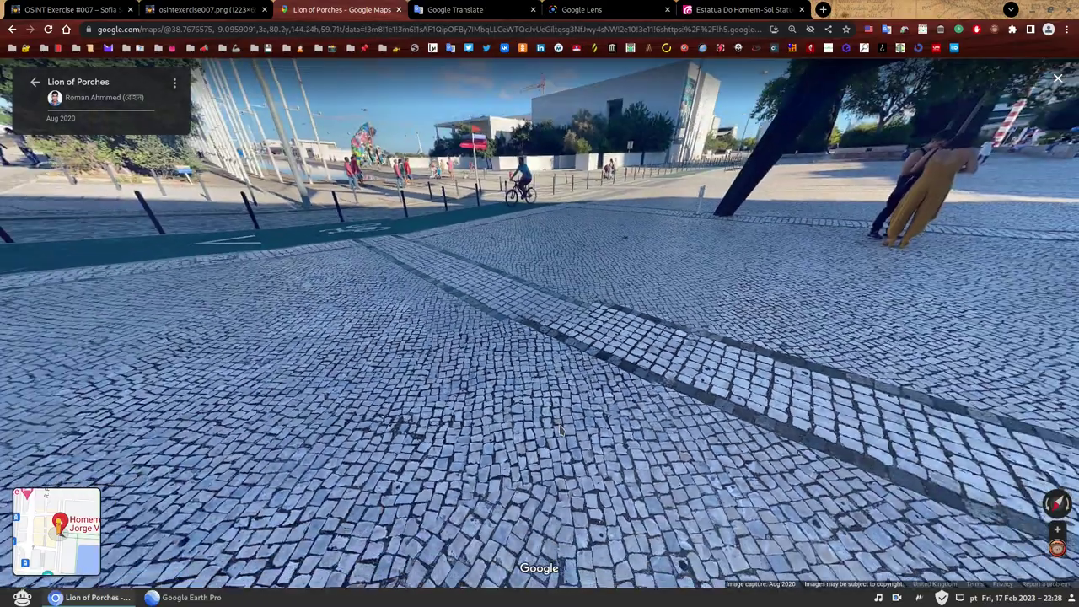
# Review the exercise questions and the poster in the full-size photo, and search Google for "tutankhamun lisbon" in the incognito window.
pyautogui.click(72, 9)
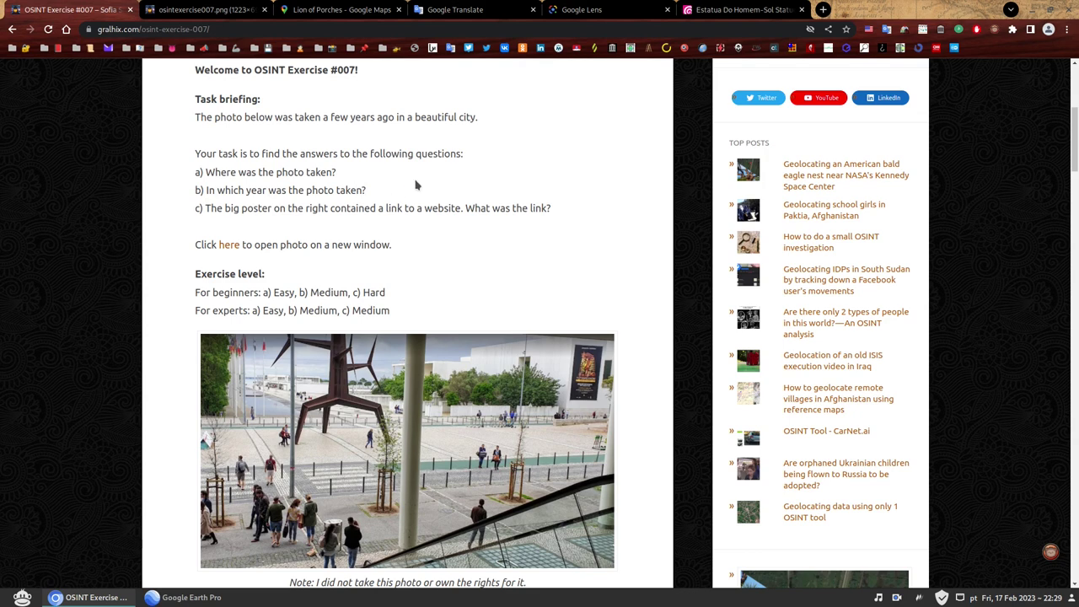
pyautogui.click(206, 12)
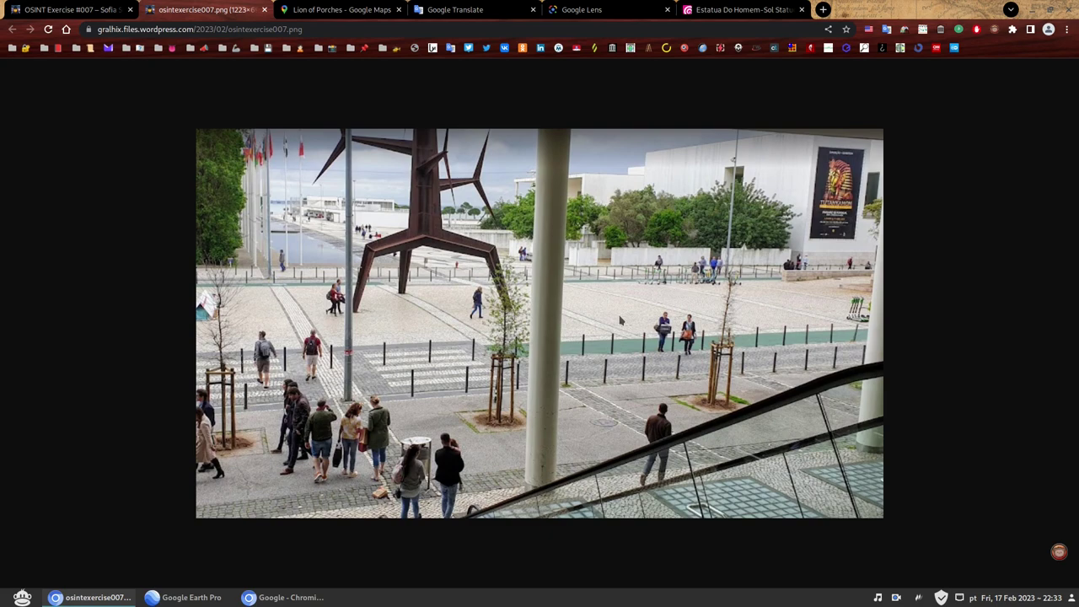
pyautogui.click(285, 597)
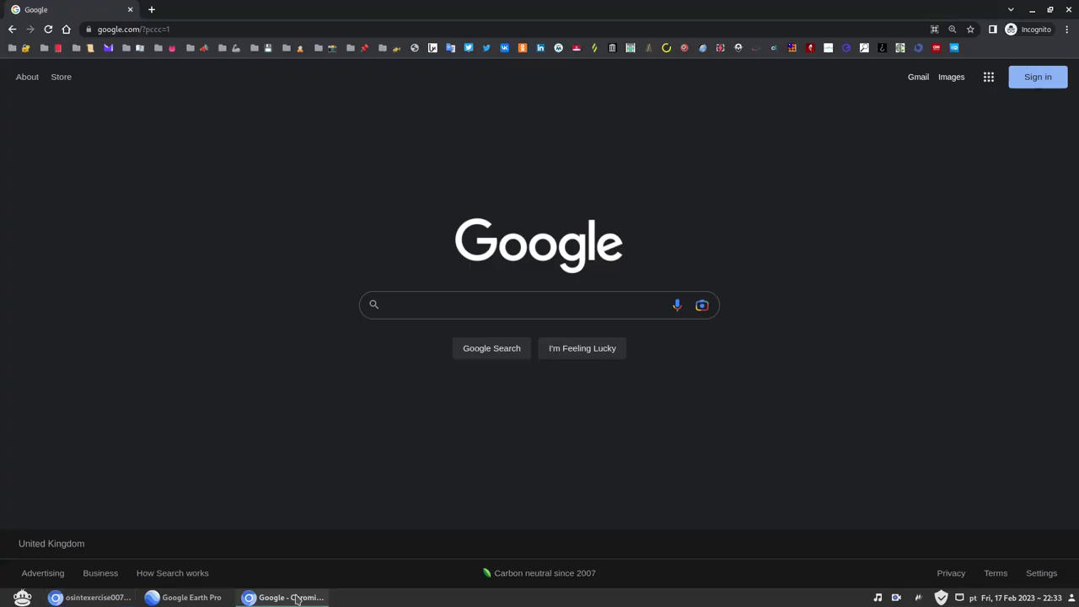
pyautogui.click(462, 305)
pyautogui.write('t')
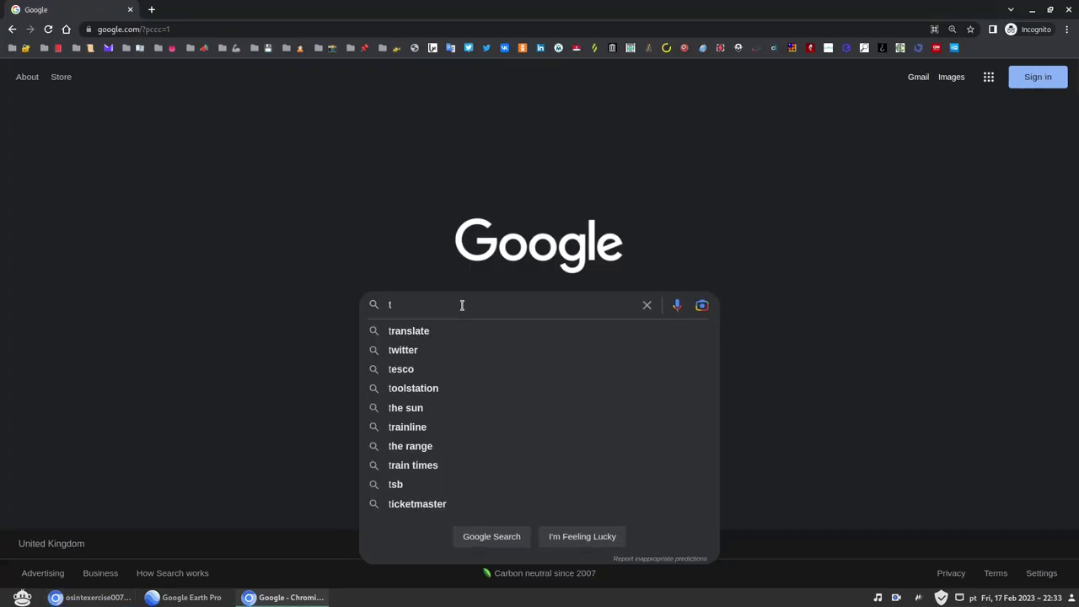
pyautogui.write('utankhamun')
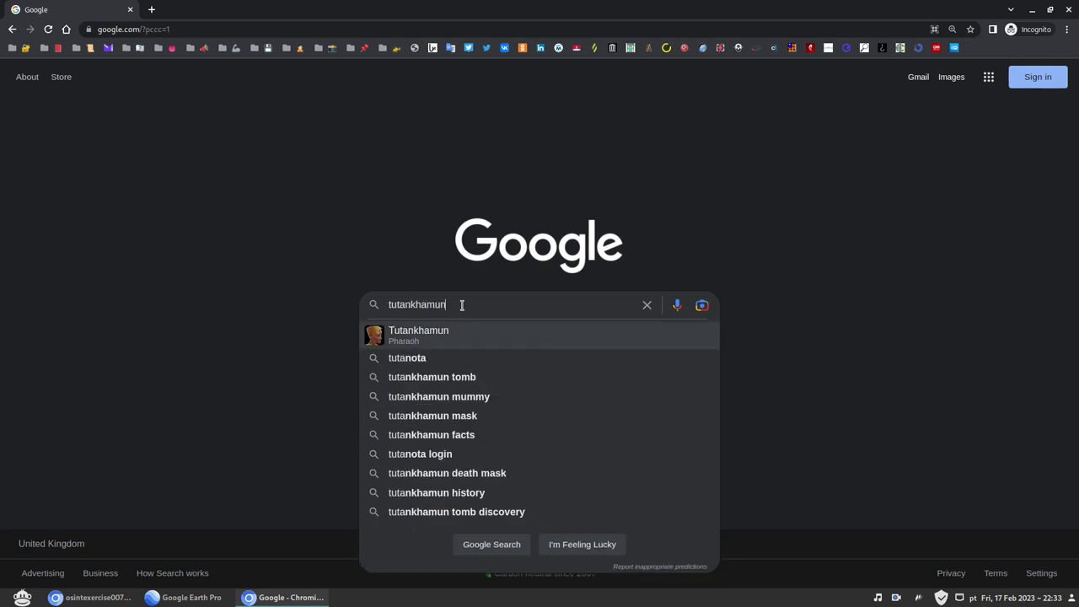
pyautogui.write(' lisbon')
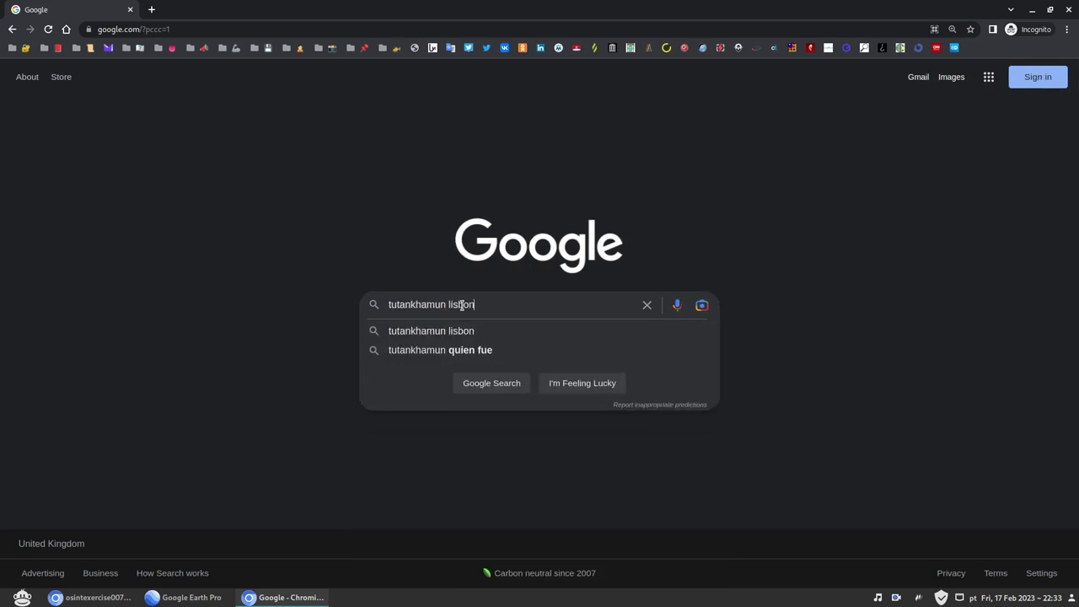
pyautogui.press('Return')
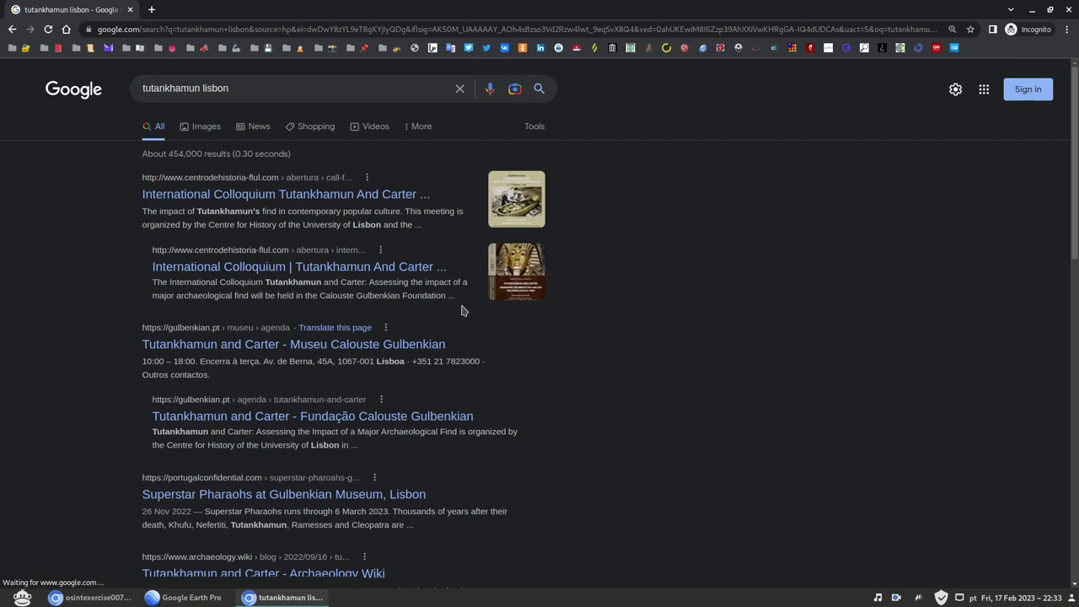
# Show the image results for "tutankhamun lisbon" and browse them for the poster in the exercise photo.
pyautogui.click(190, 129)
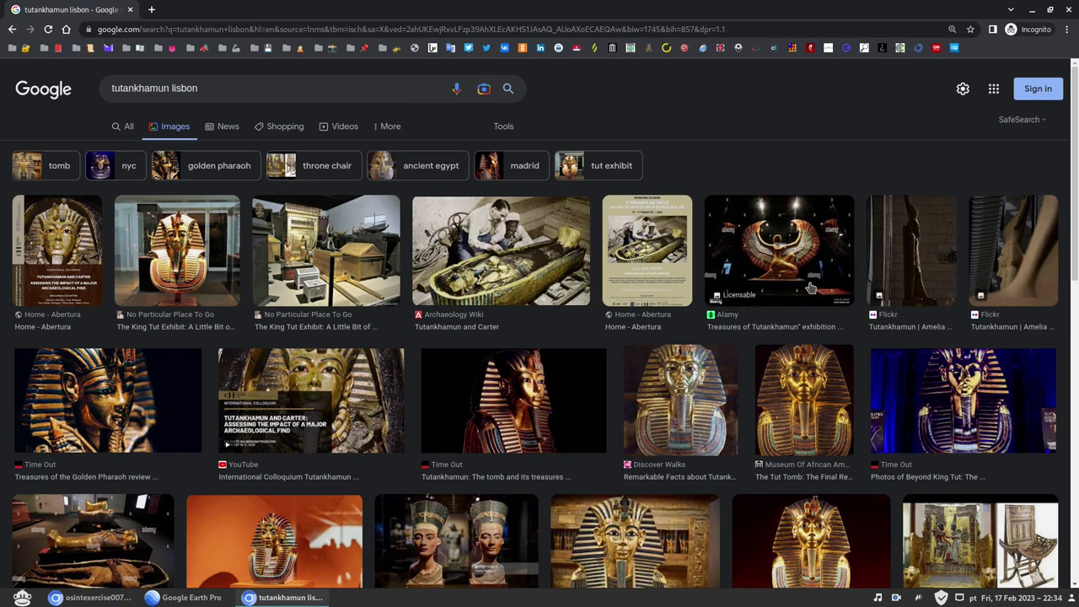
pyautogui.scroll(-5, 826, 301)
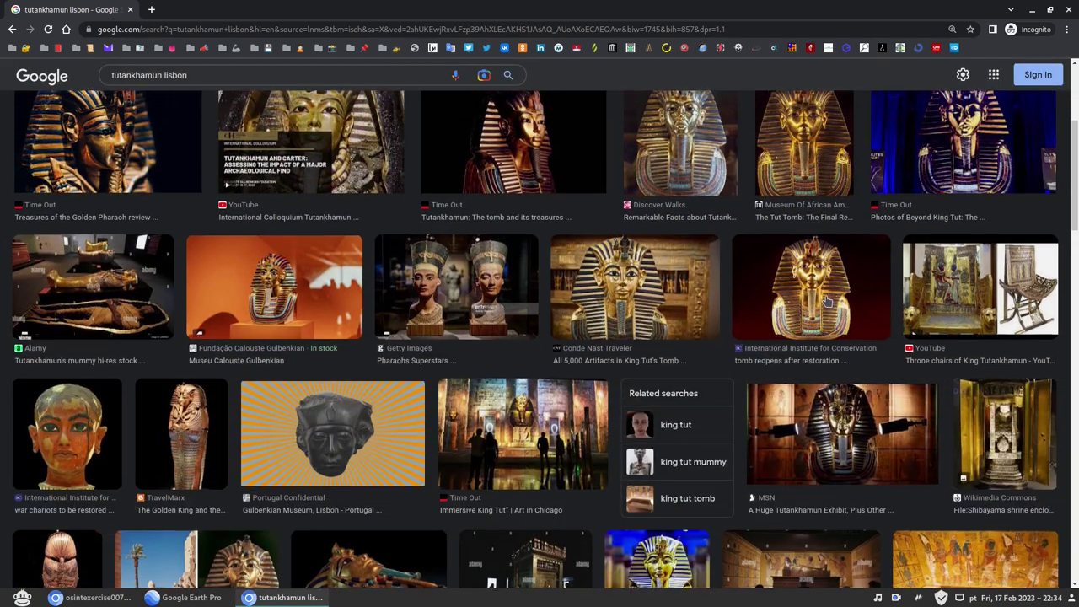
pyautogui.scroll(-5, 840, 286)
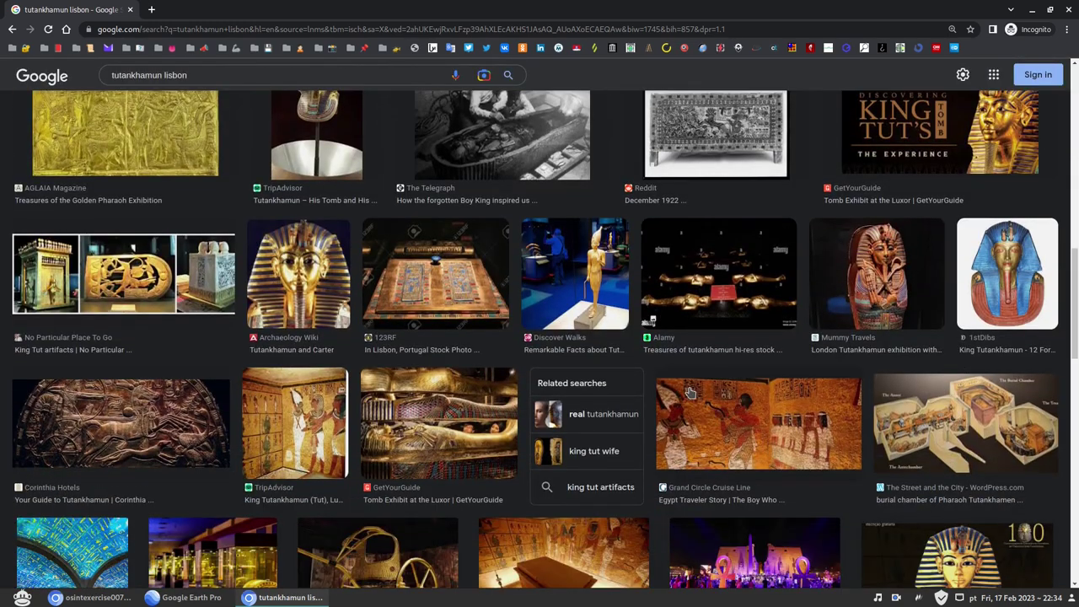
pyautogui.scroll(5, 879, 297)
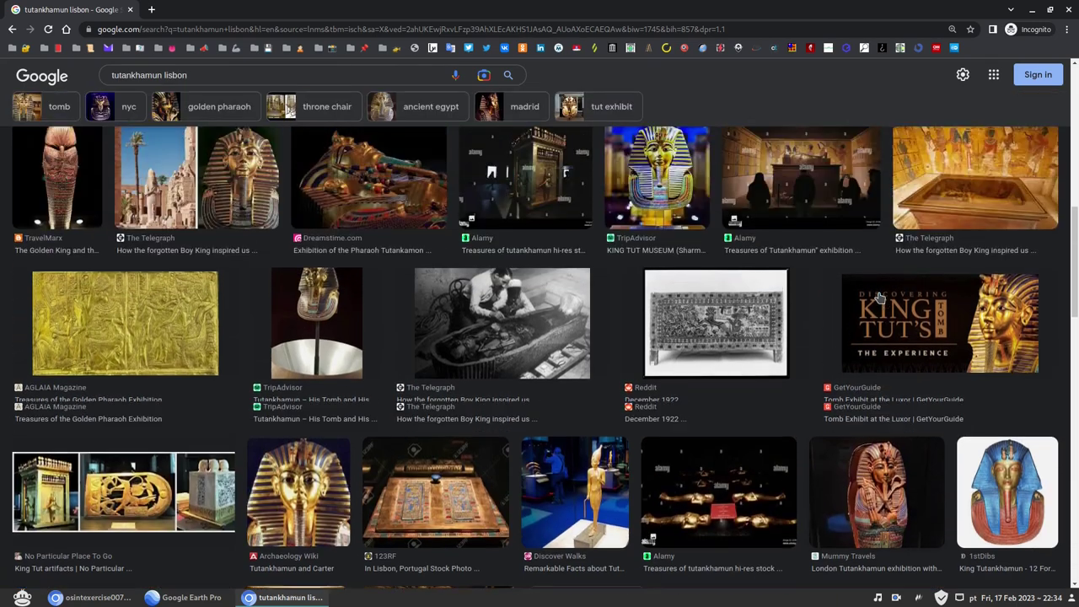
pyautogui.scroll(10, 879, 298)
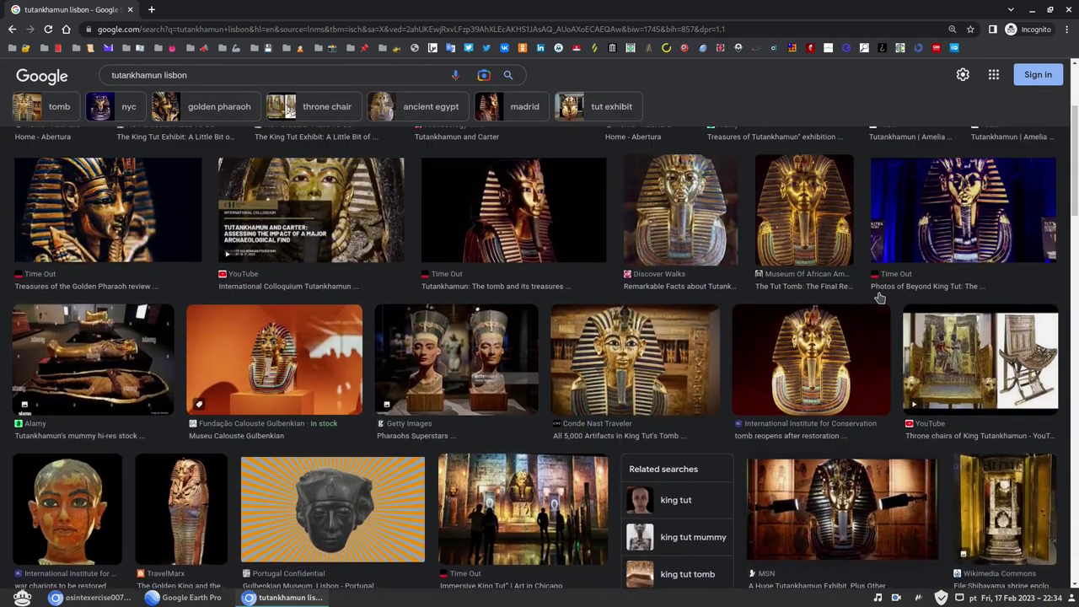
pyautogui.scroll(1, 879, 298)
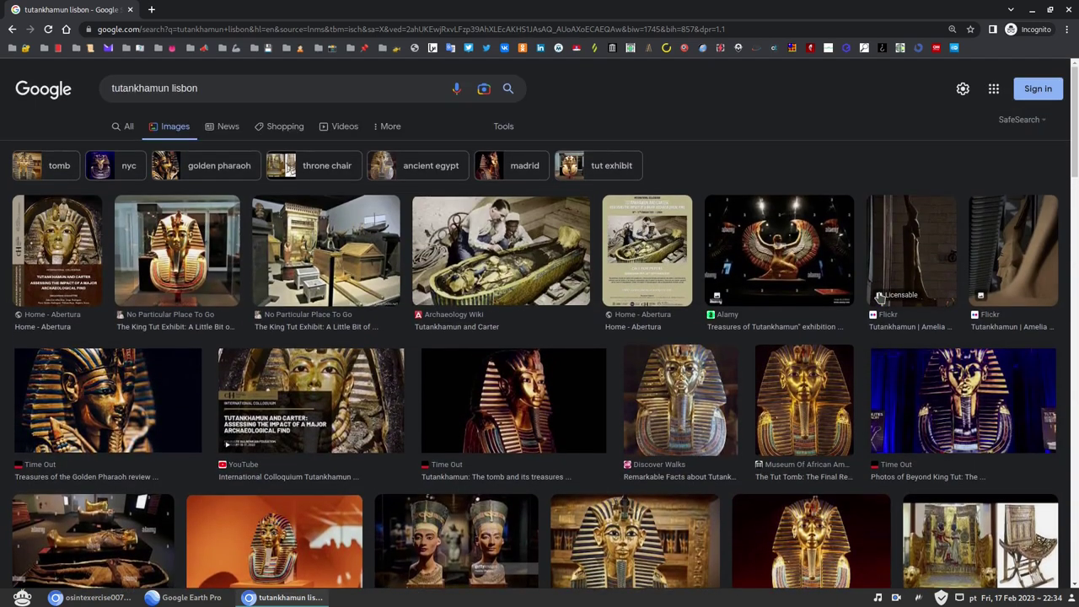
# Copy the query "tutankhamun lisbon", translate it from English to Portuguese in Google Translate, and copy the translation.
pyautogui.click(332, 92)
pyautogui.hotkey('ctrl', 'a')
pyautogui.hotkey('ctrl', 'c')
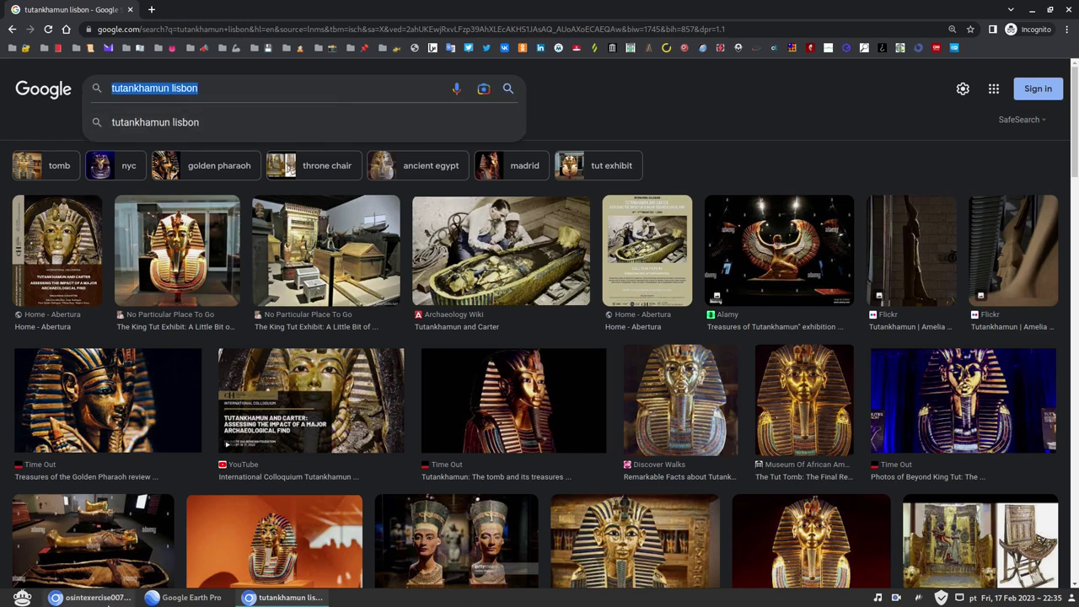
pyautogui.click(108, 600)
pyautogui.click(479, 12)
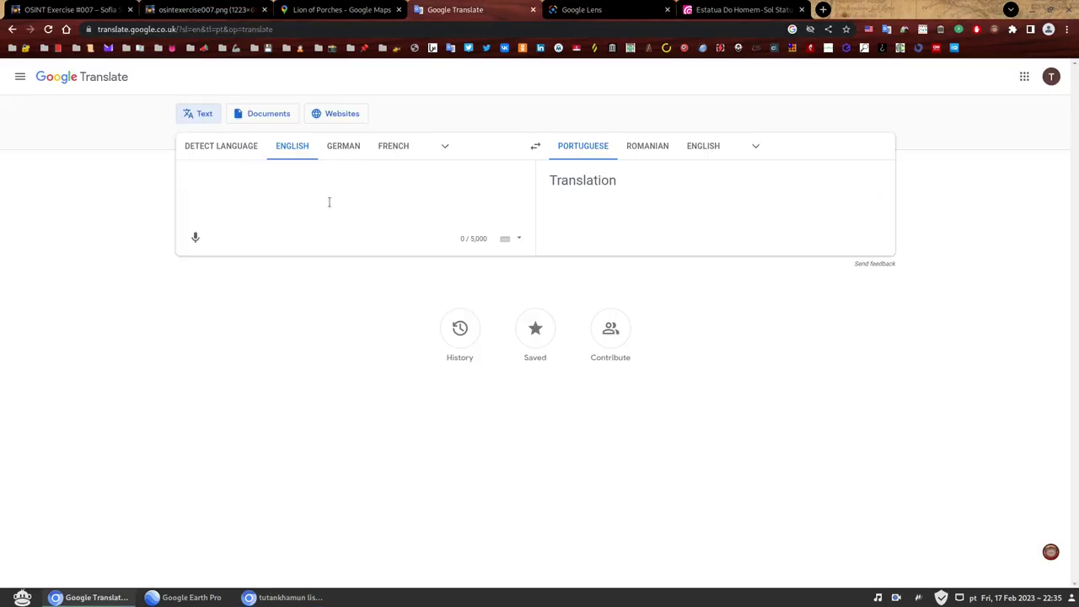
pyautogui.hotkey('ctrl', 'v')
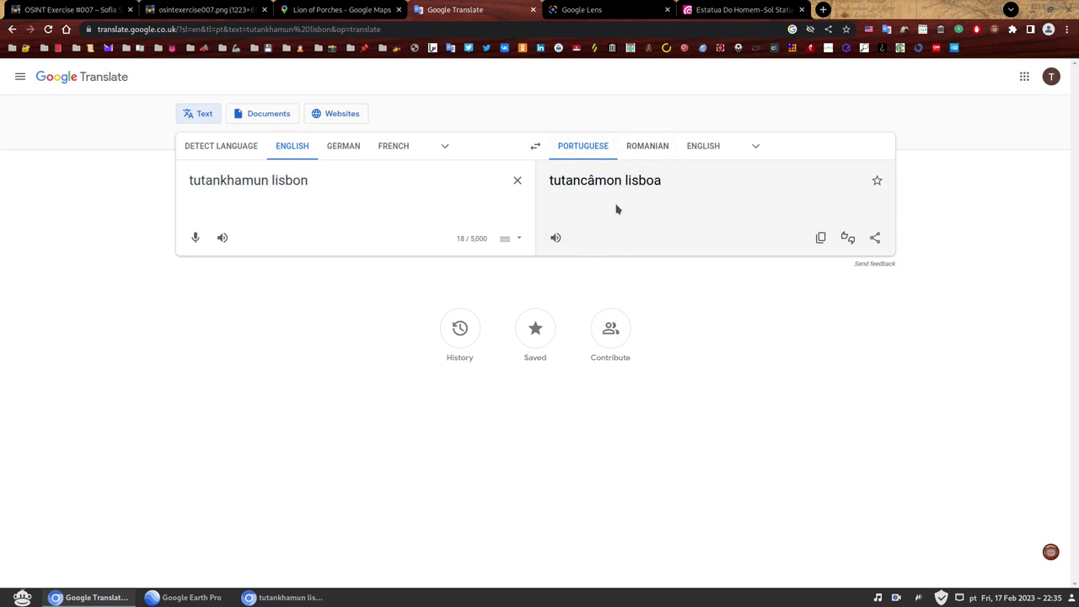
pyautogui.click(820, 237)
# Search Google in a new tab for "tutancâmon lisboa" and browse the image results for the matching exhibition poster.
pyautogui.click(822, 9)
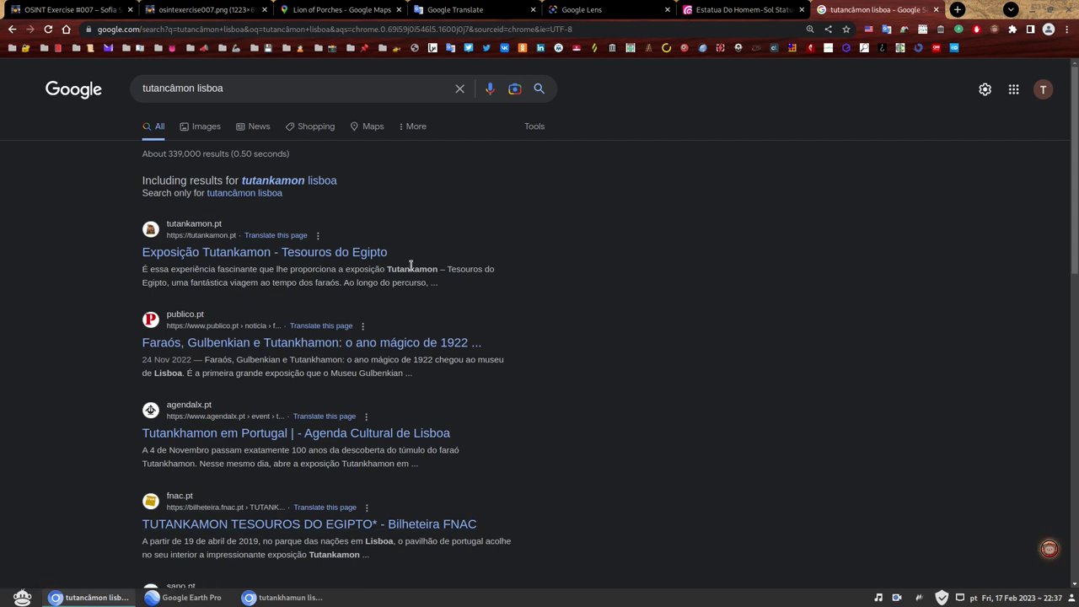
pyautogui.moveTo(389, 270); pyautogui.dragTo(439, 269)
pyautogui.click(439, 272)
pyautogui.click(202, 126)
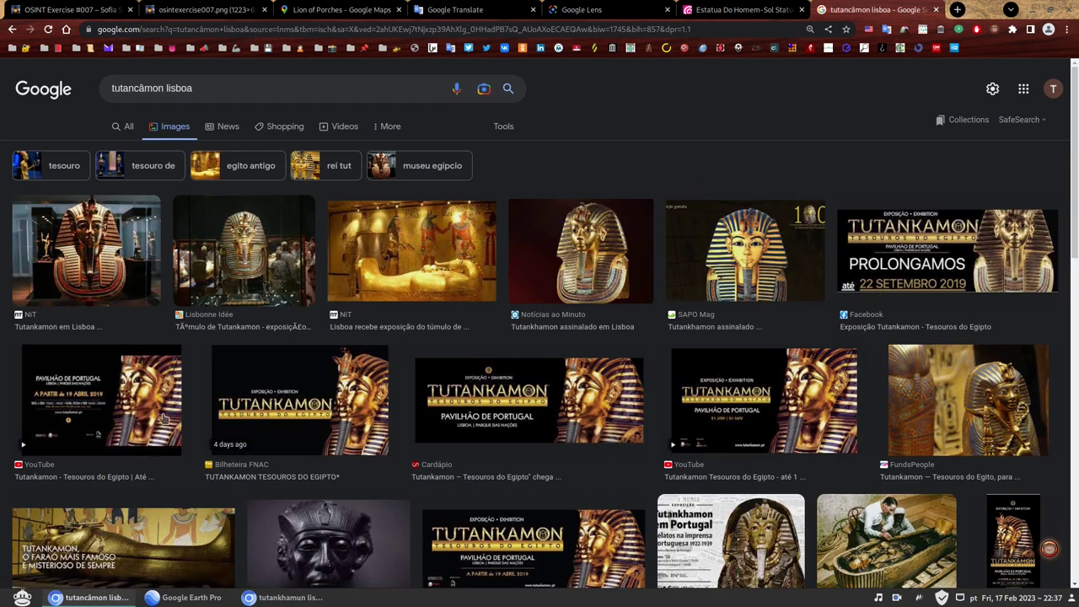
pyautogui.scroll(-2, 580, 419)
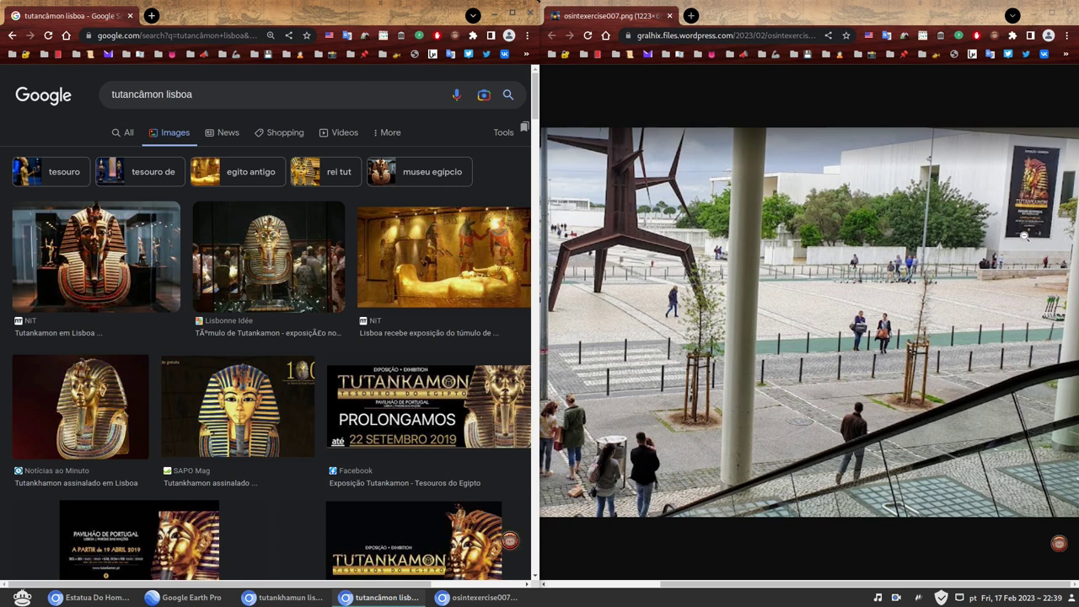
# Browse the image results for "tutancâmon lisboa" and preview the vertical Tutankamon exhibition poster from Facebook.
pyautogui.scroll(-3, 361, 337)
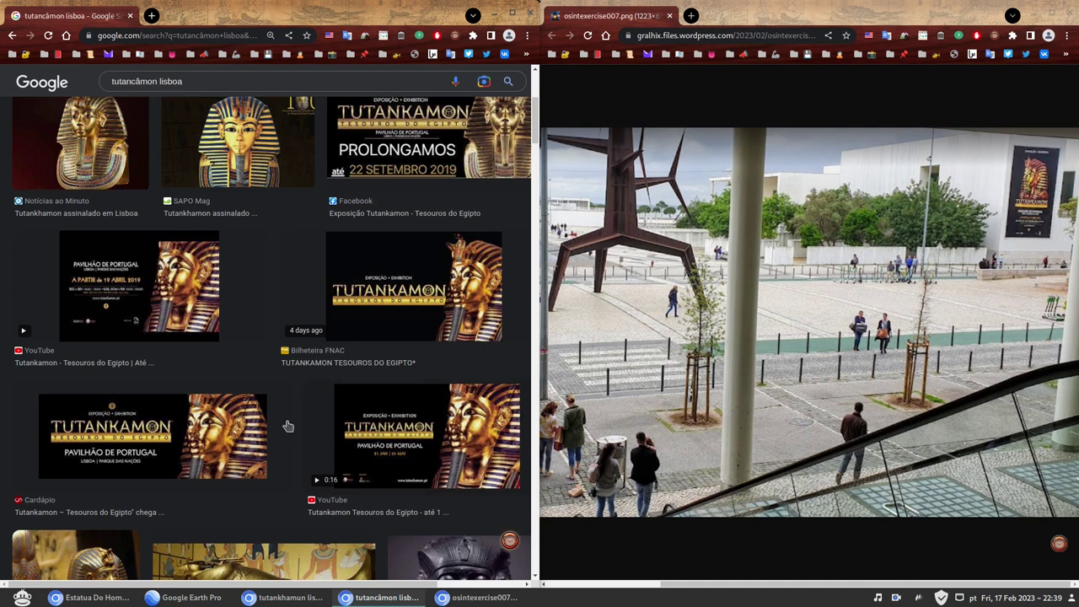
pyautogui.scroll(-1, 338, 336)
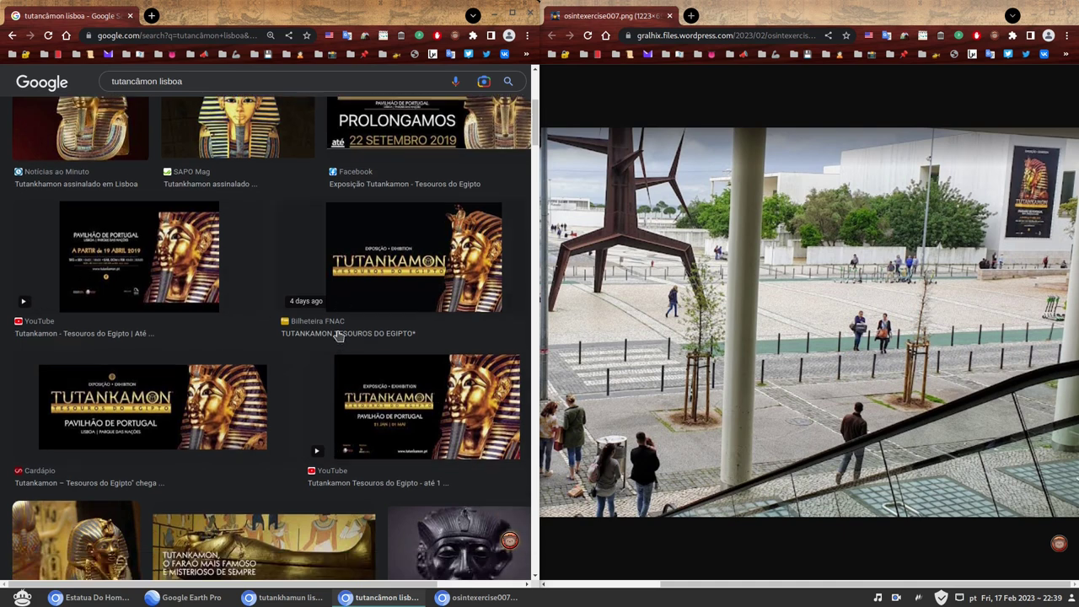
pyautogui.scroll(-6, 338, 335)
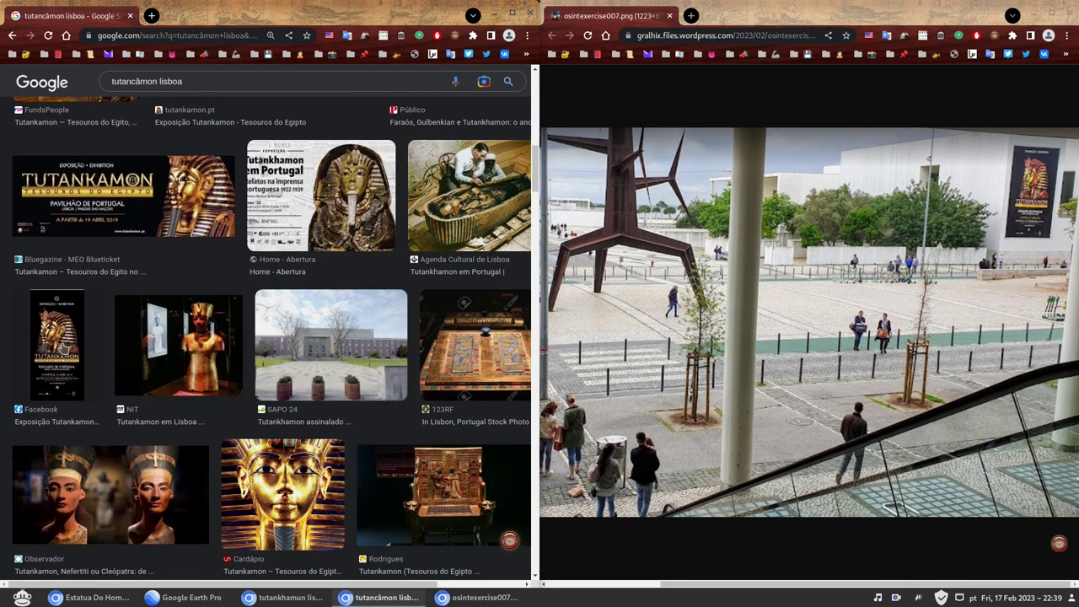
pyautogui.click(64, 349)
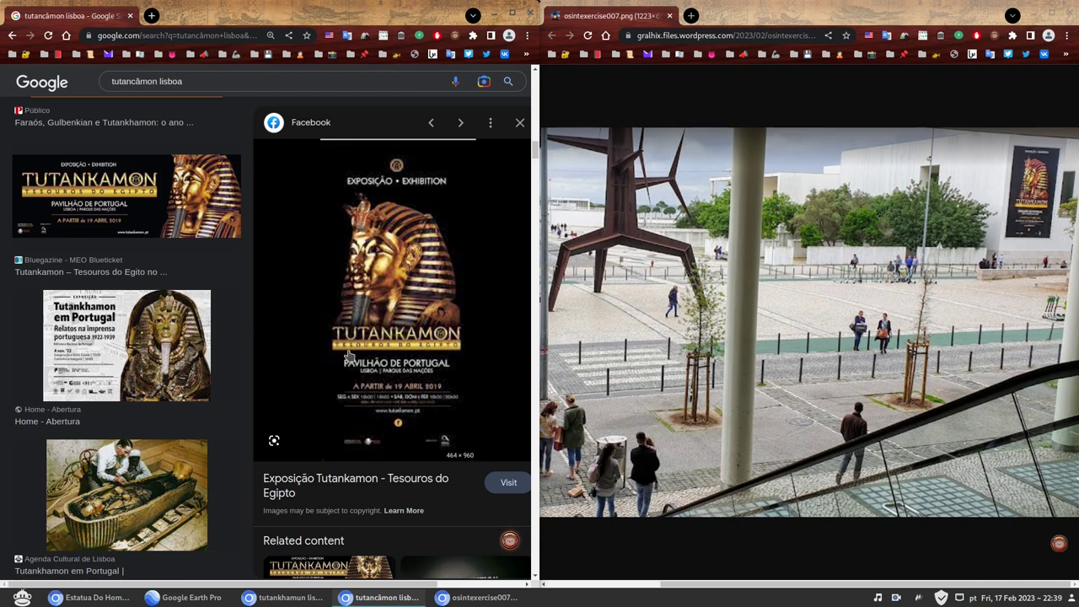
pyautogui.scroll(-1, 417, 347)
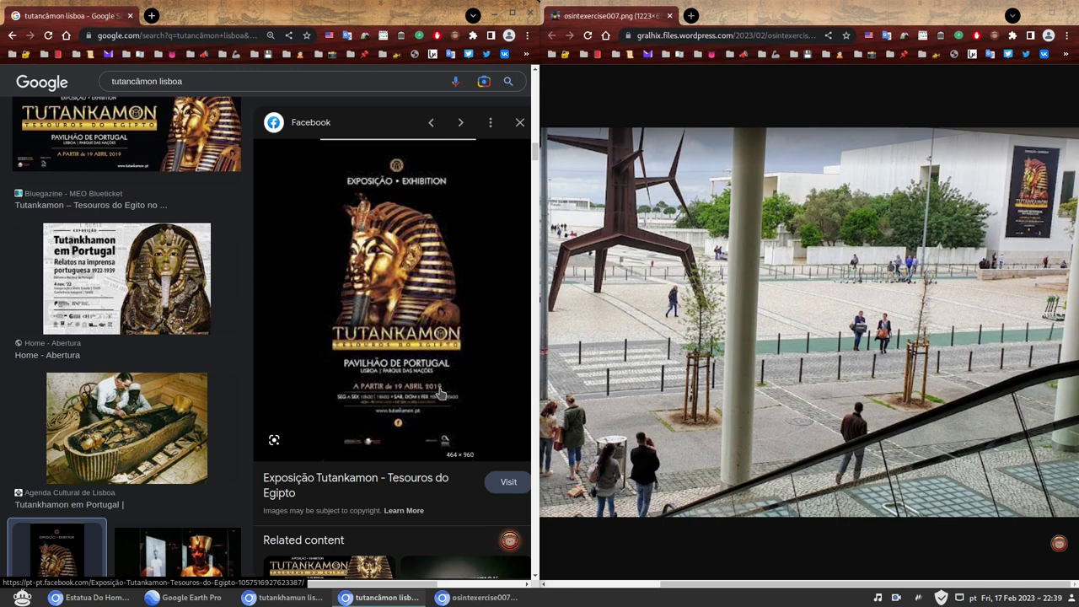
pyautogui.click(520, 122)
# Preview the "Prolongamos" exhibition banner in the image results and view its source Facebook page, "Exposição Tutankamon - Tesouros do Egipto".
pyautogui.scroll(-5, 413, 312)
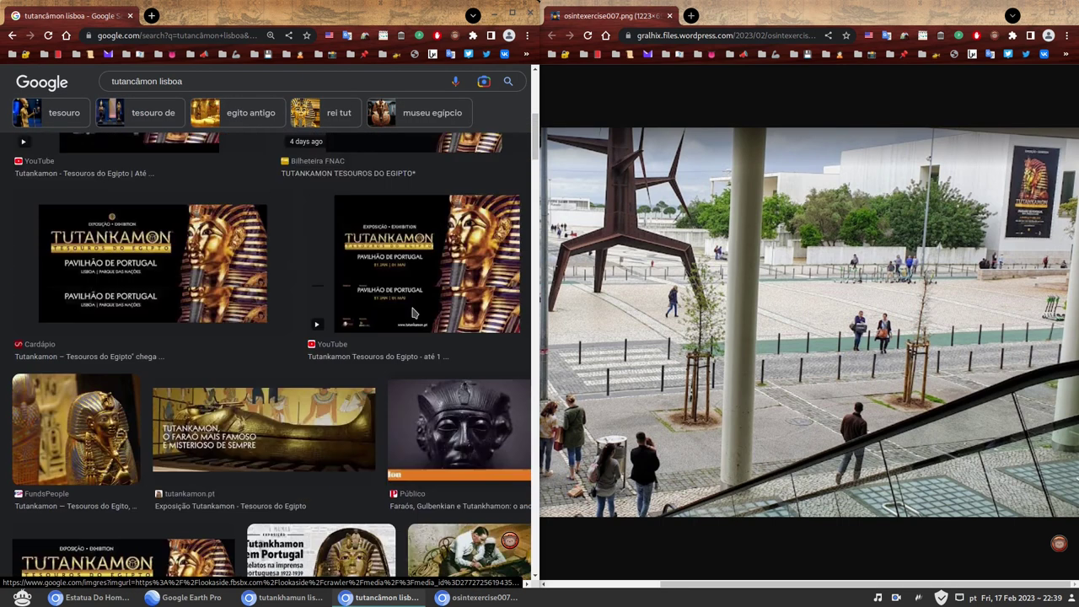
pyautogui.scroll(5, 413, 313)
pyautogui.click(413, 310)
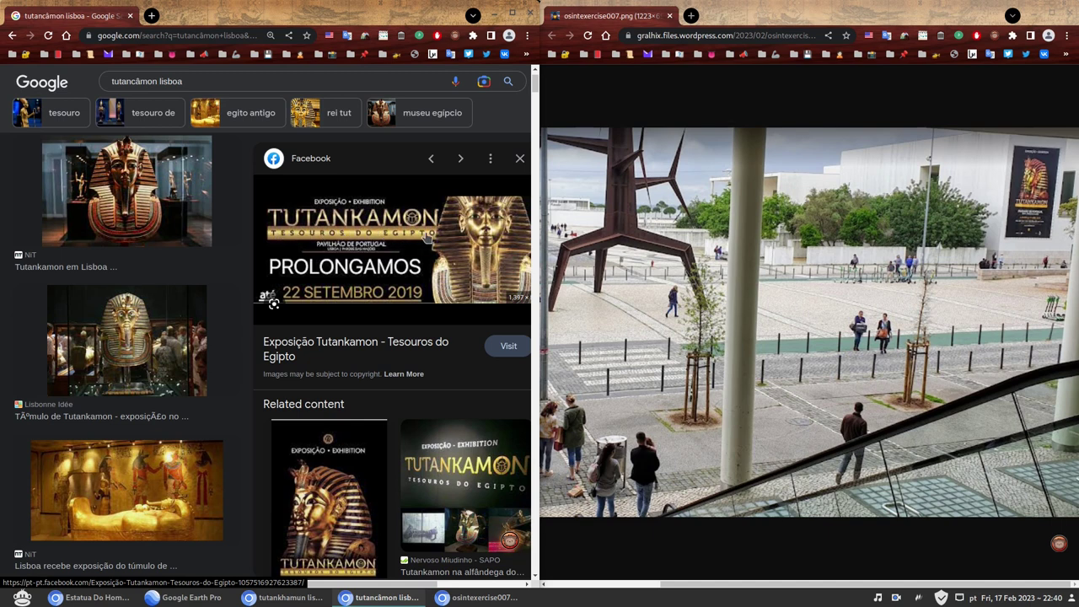
pyautogui.click(352, 257)
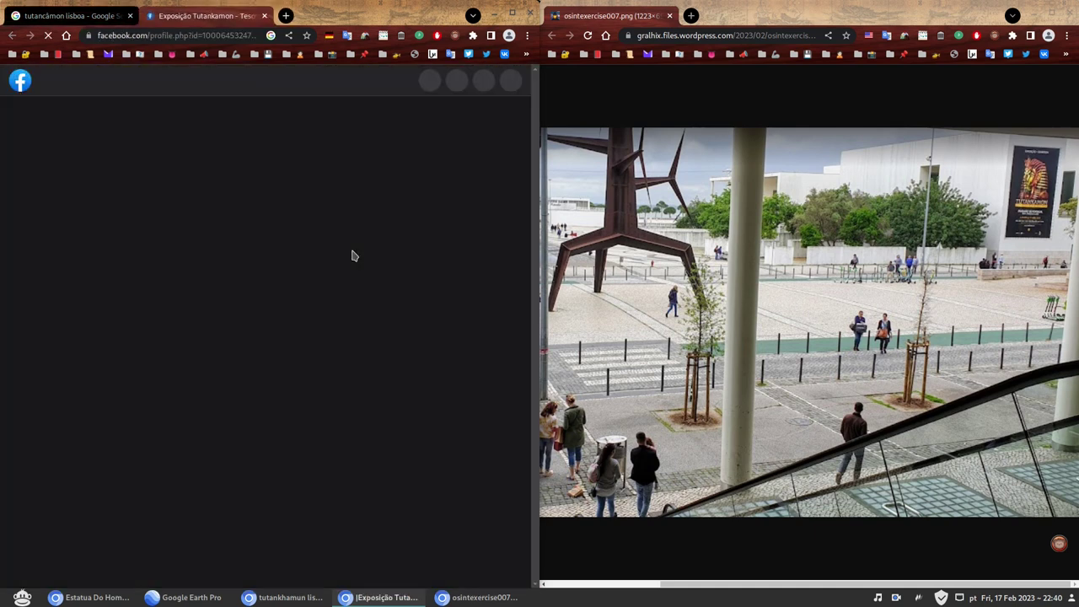
pyautogui.scroll(-3, 352, 257)
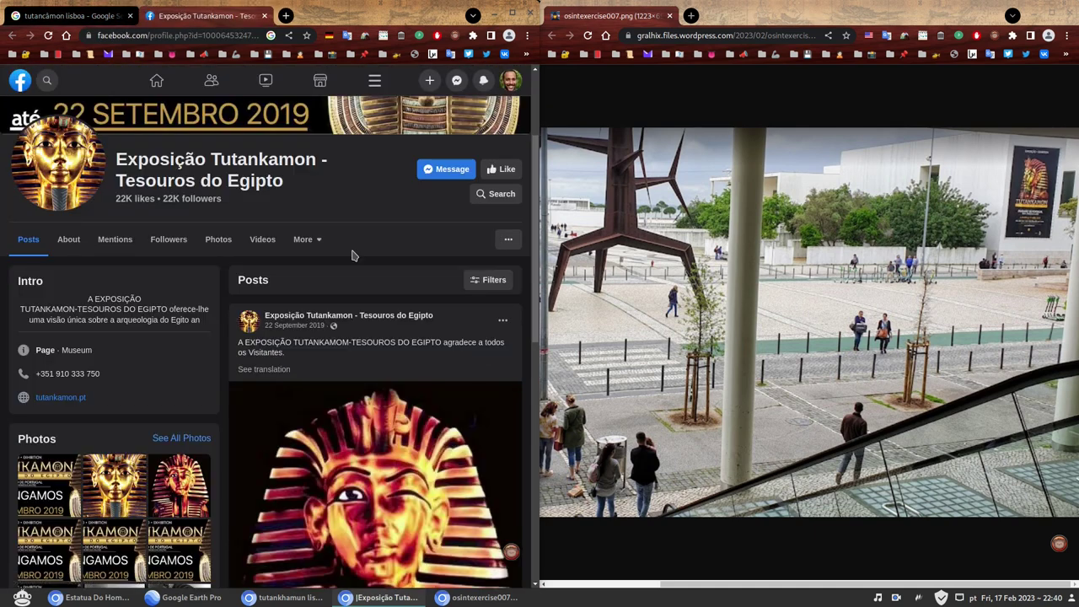
pyautogui.scroll(2, 352, 257)
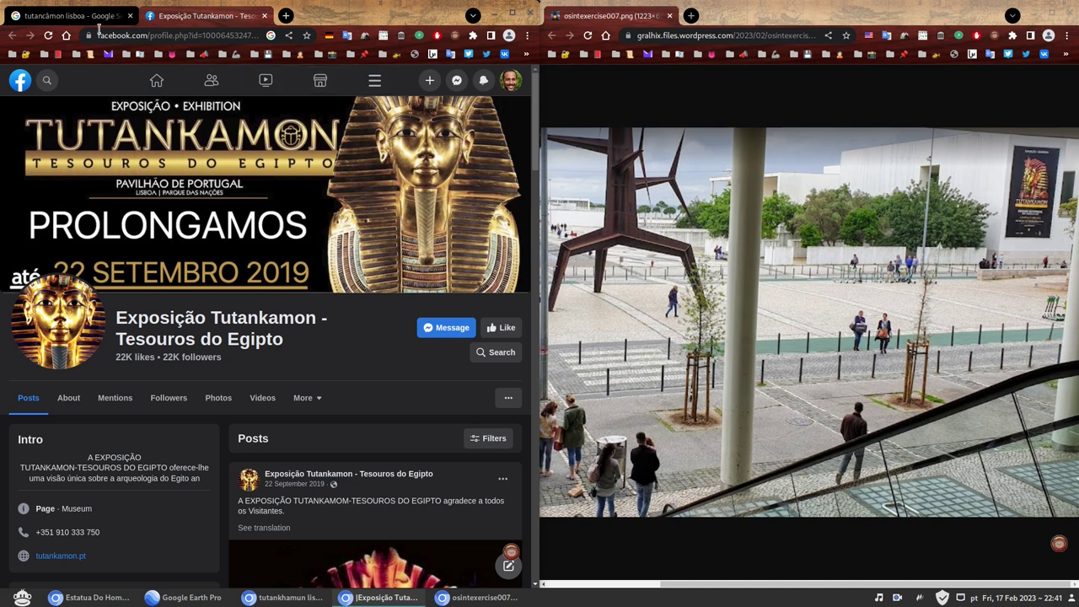
# Return to the image results, select the vertical exhibition poster among the related images, and visit its Facebook source page.
pyautogui.click(74, 16)
pyautogui.scroll(-4, 214, 331)
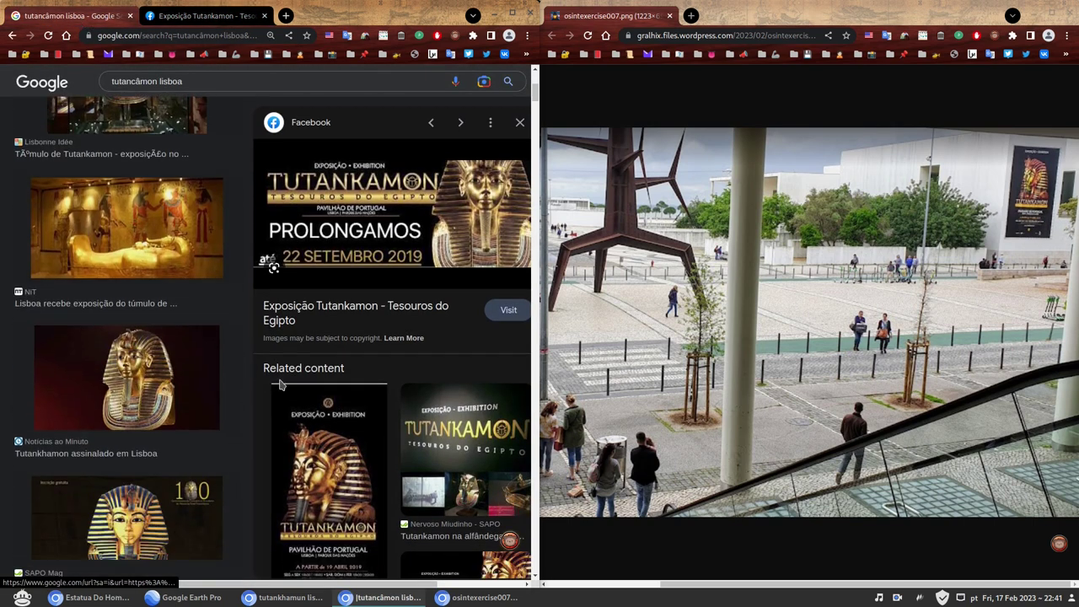
pyautogui.click(331, 454)
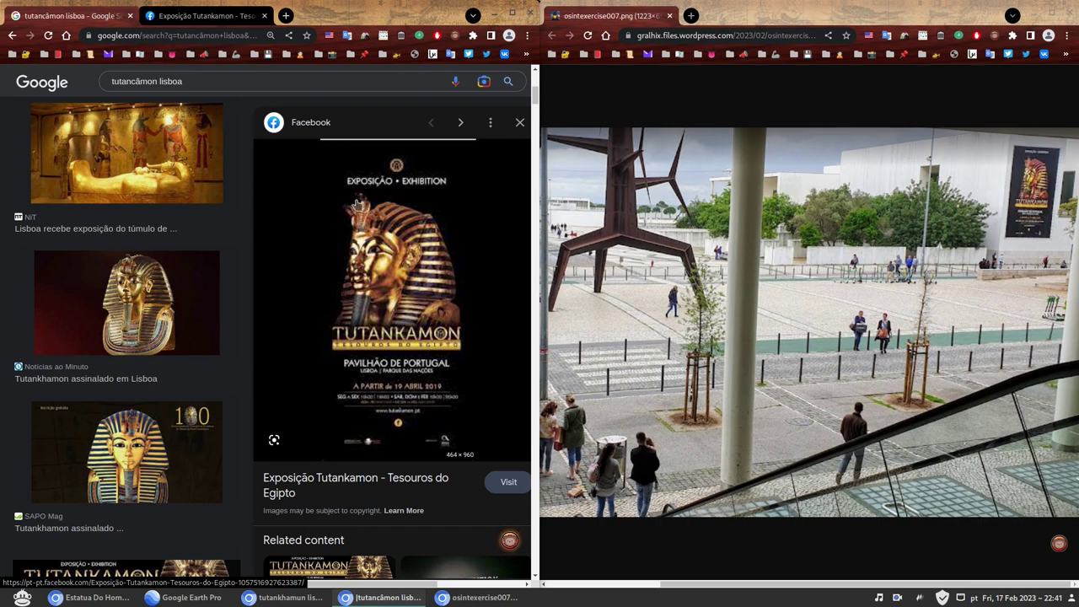
pyautogui.click(509, 483)
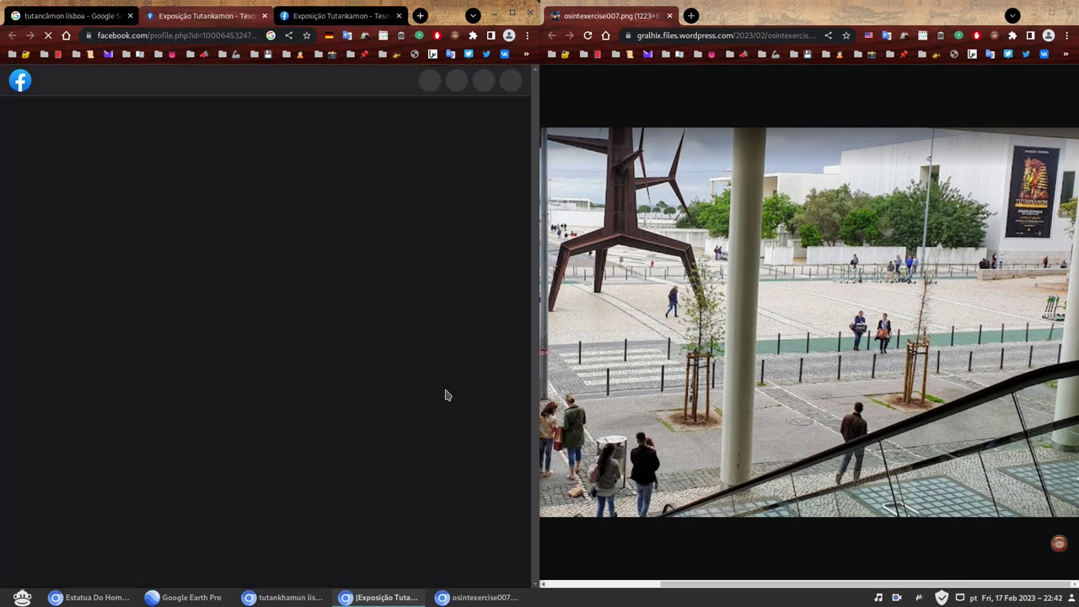
pyautogui.scroll(-2, 400, 316)
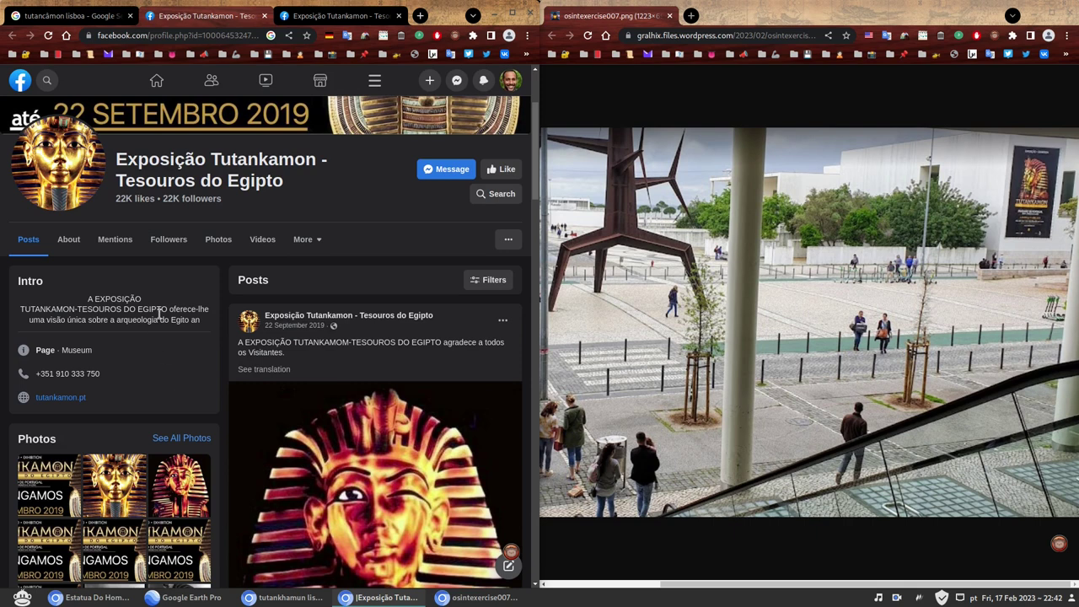
# Maximize the browser window, browse the exhibition page's Facebook photos, and open the vertical Tutankamon poster with the golden mask.
pyautogui.doubleClick(445, 15)
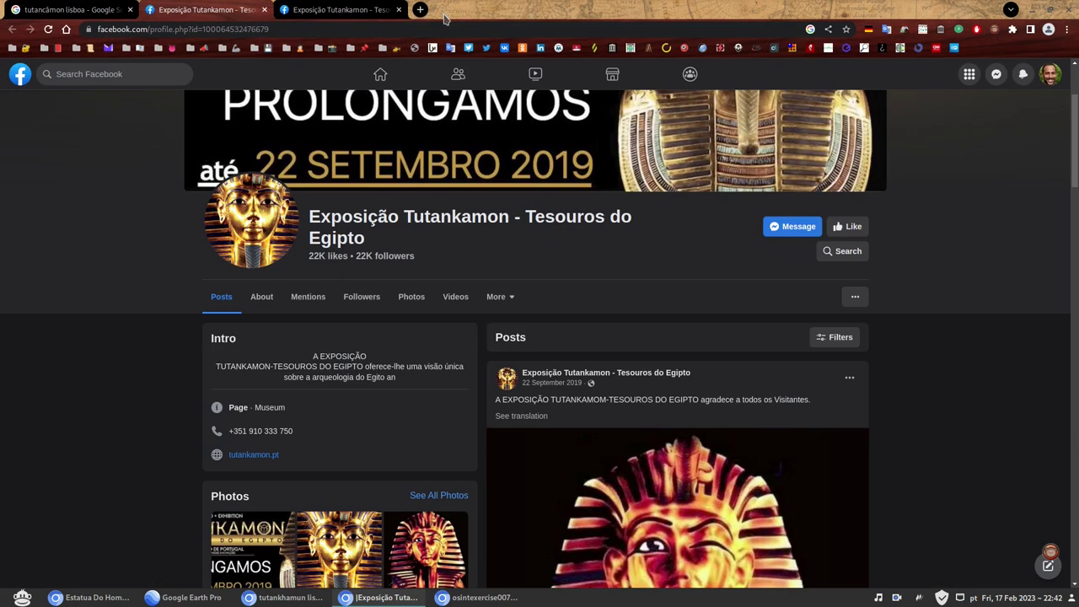
pyautogui.click(412, 307)
pyautogui.scroll(-4, 965, 371)
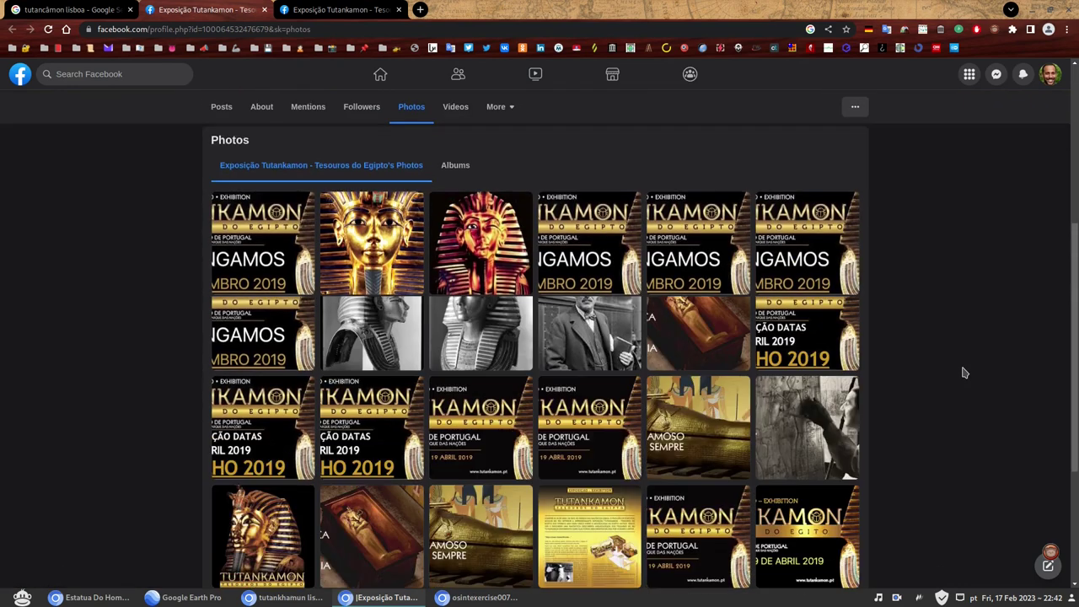
pyautogui.scroll(-3, 975, 366)
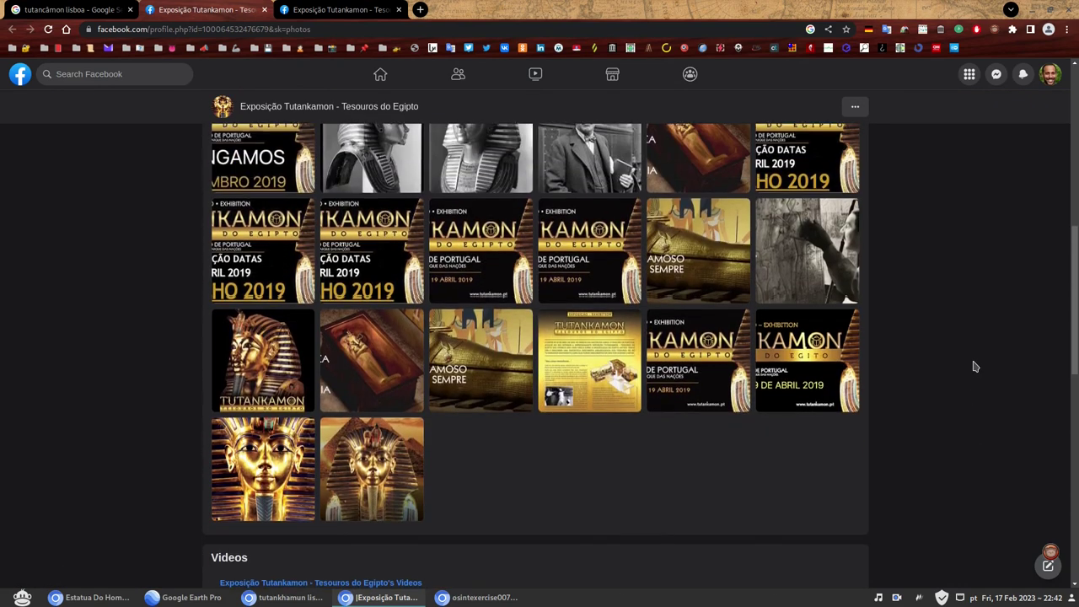
pyautogui.click(256, 363)
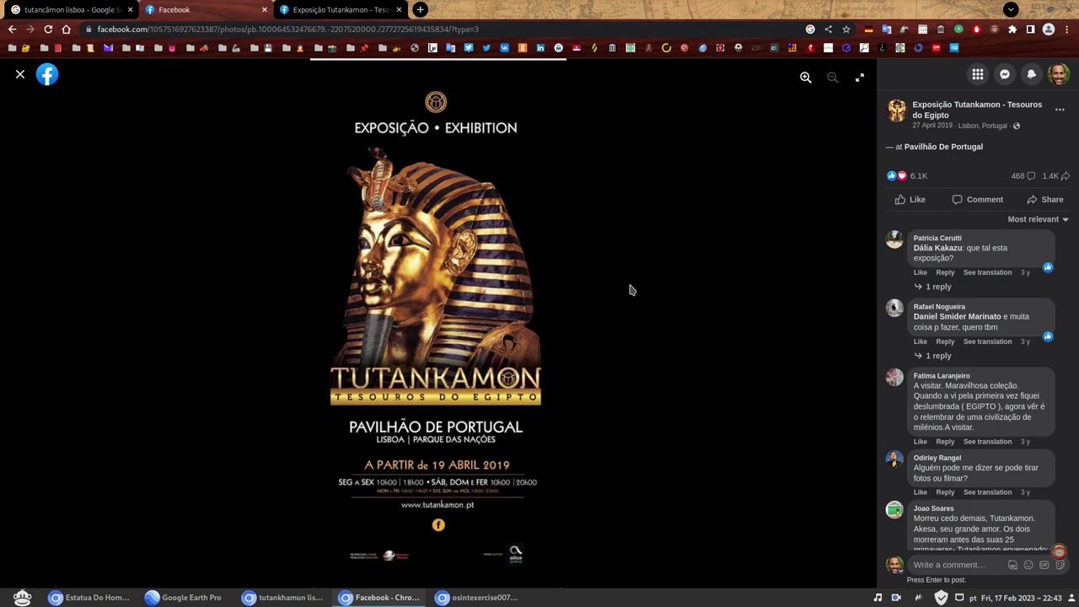
# Return to the Homem-Sol map in Google Maps and enter Street View on Alameda dos Oceanos, facing the building's large wall poster.
pyautogui.click(118, 597)
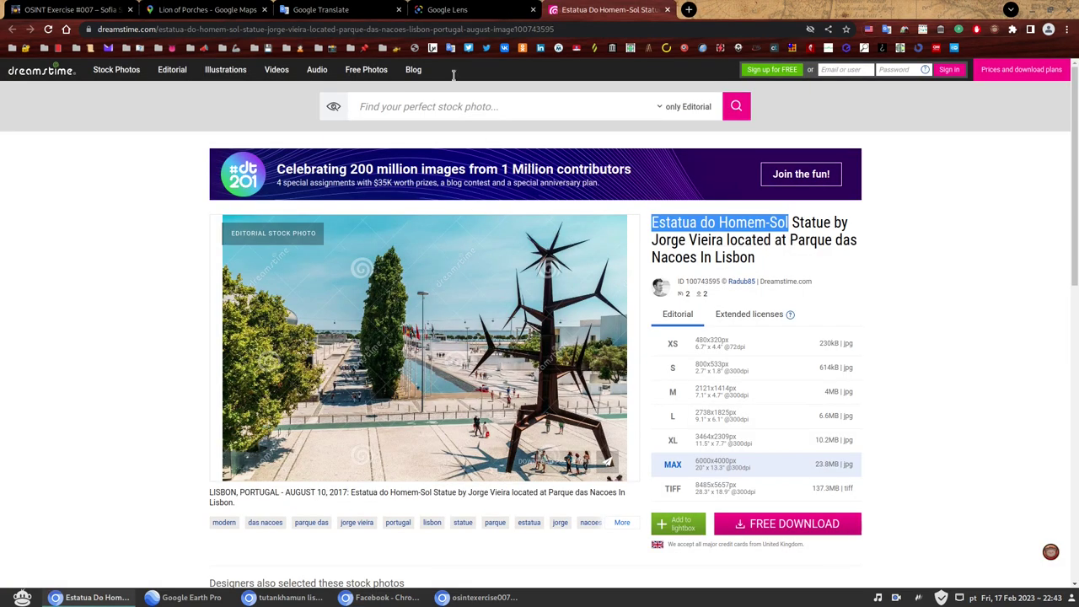
pyautogui.click(109, 10)
pyautogui.click(186, 10)
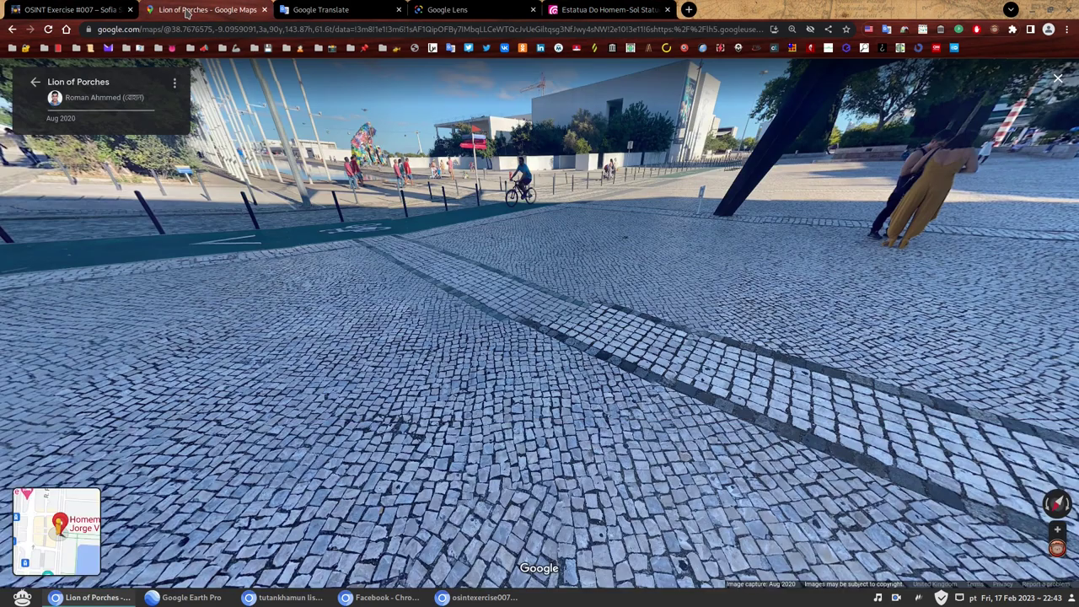
pyautogui.click(35, 81)
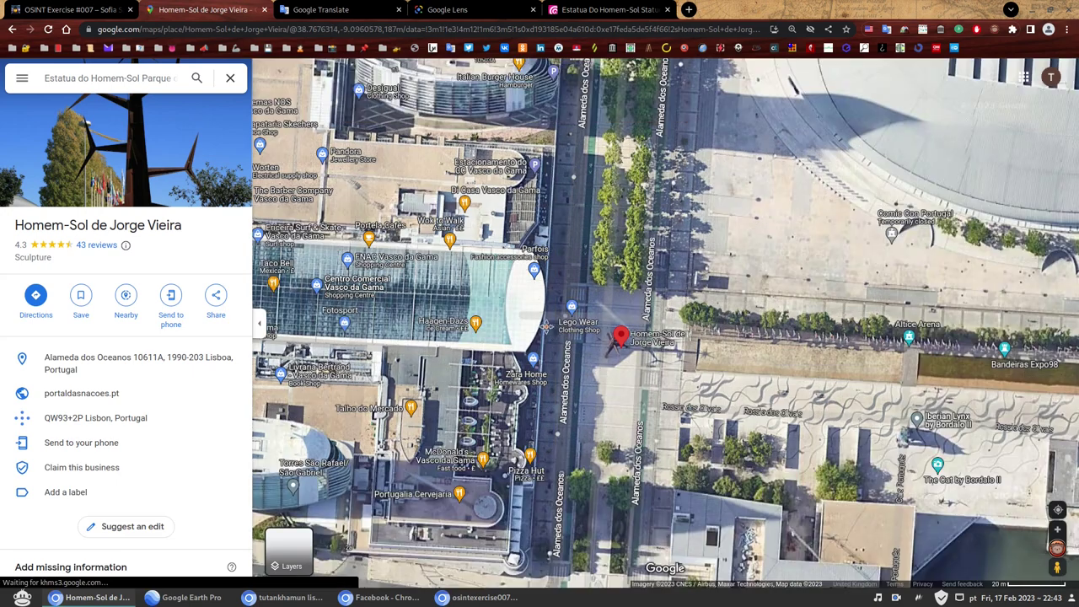
pyautogui.moveTo(546, 327); pyautogui.dragTo(453, 166)
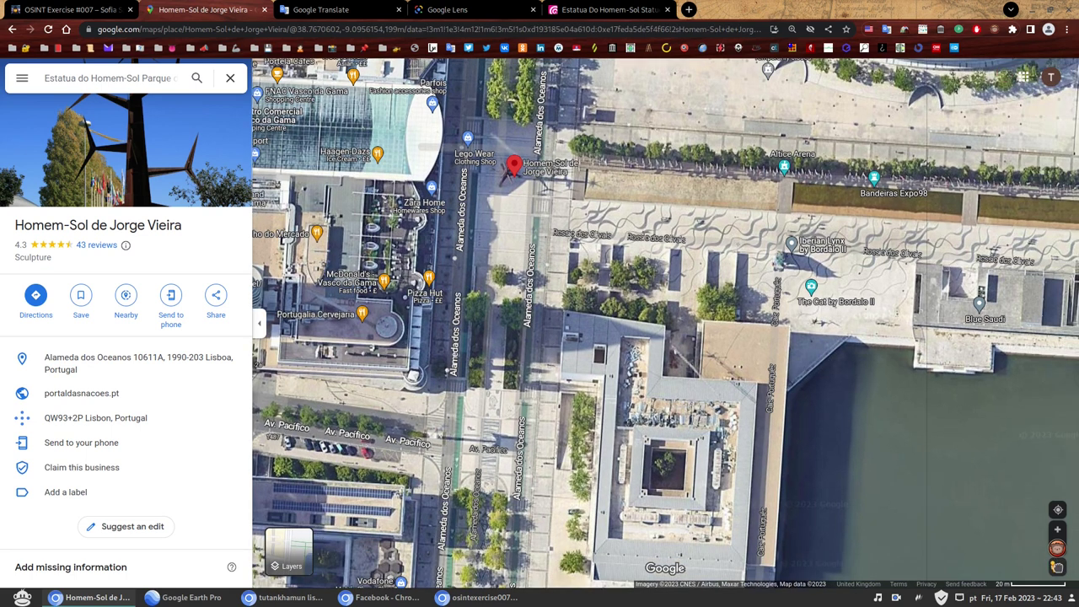
pyautogui.moveTo(1057, 567); pyautogui.dragTo(529, 293)
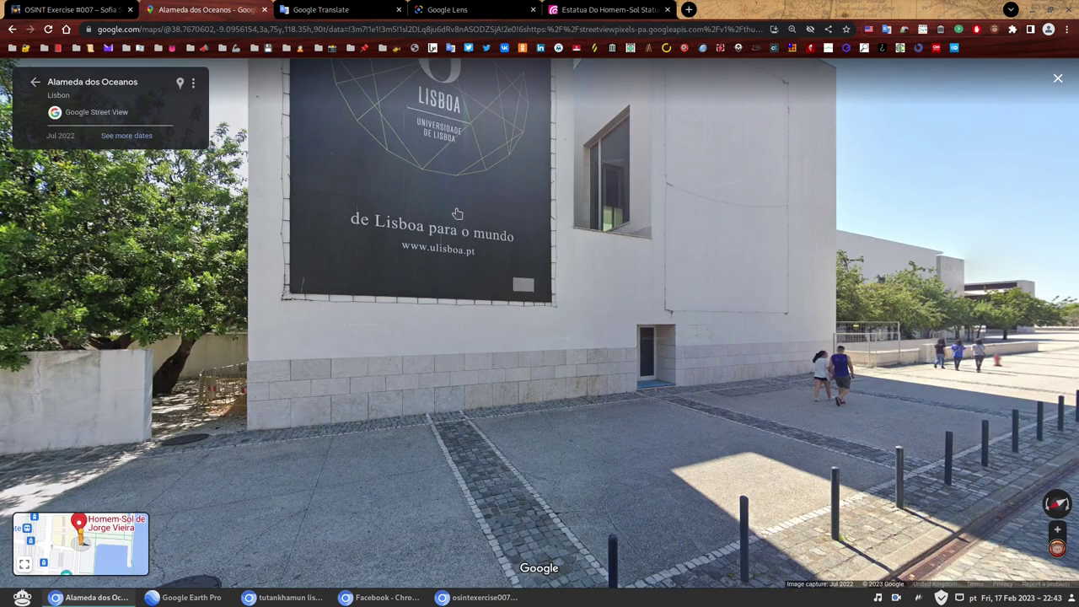
pyautogui.moveTo(423, 151); pyautogui.dragTo(553, 312)
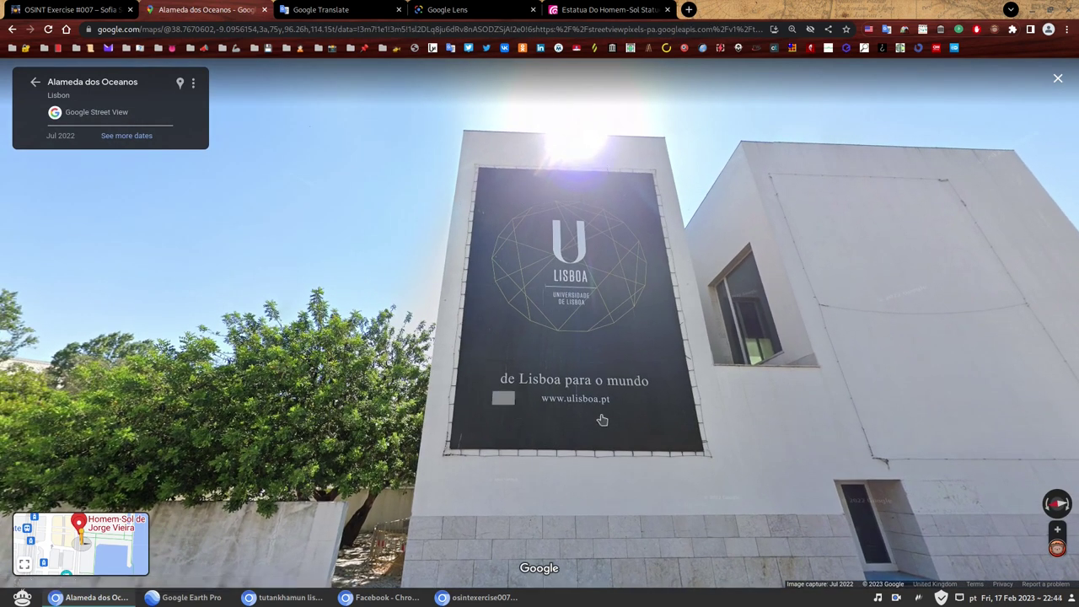
# List the other Street View dates for the building, view the Jun 2014 imagery of its poster wall, and leave that view.
pyautogui.click(126, 136)
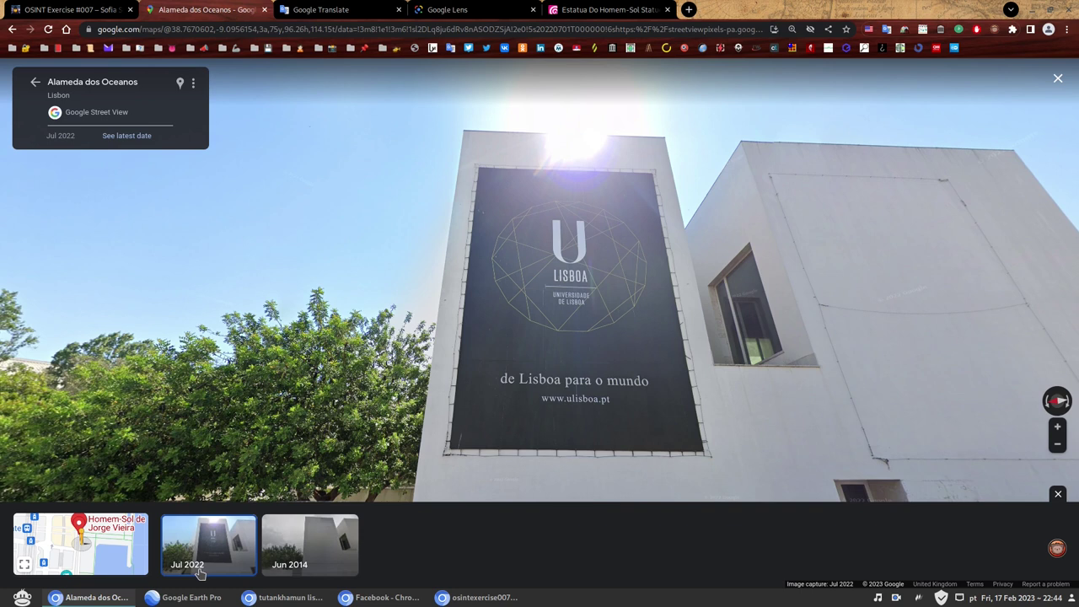
pyautogui.click(316, 549)
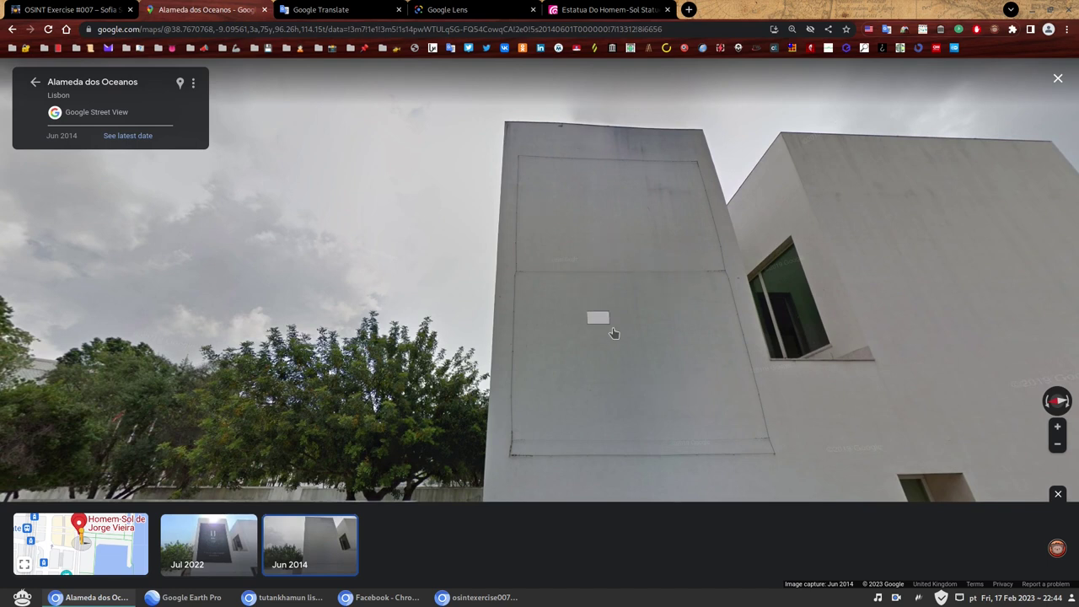
pyautogui.click(34, 82)
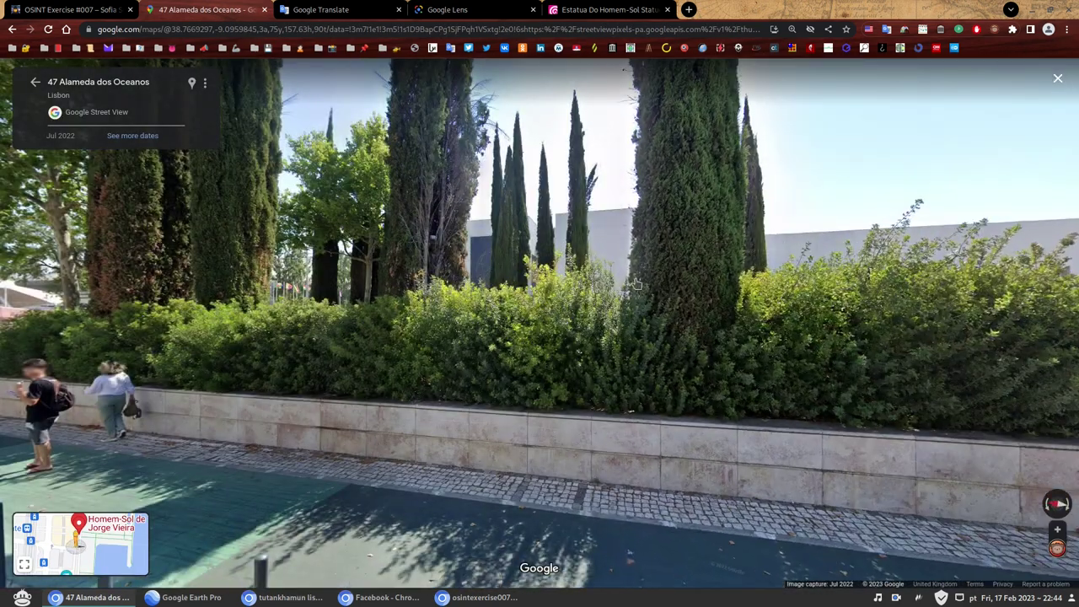
# At 47 Alameda dos Oceanos, examine the Tutankamon poster in the Oct 2019 Street View imagery and return to the exercise questions.
pyautogui.scroll(2, 486, 266)
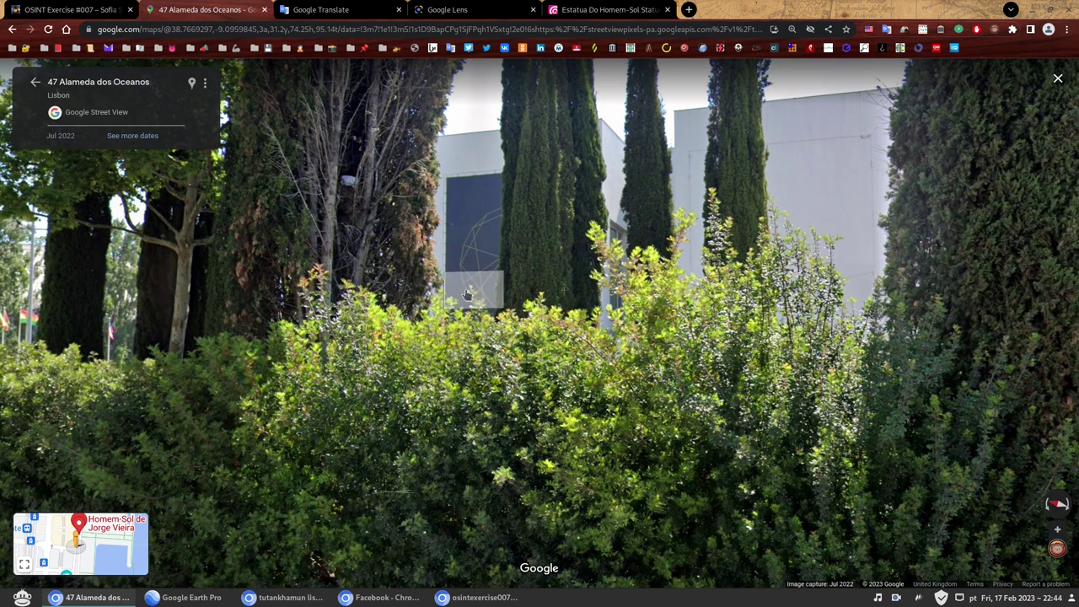
pyautogui.click(132, 136)
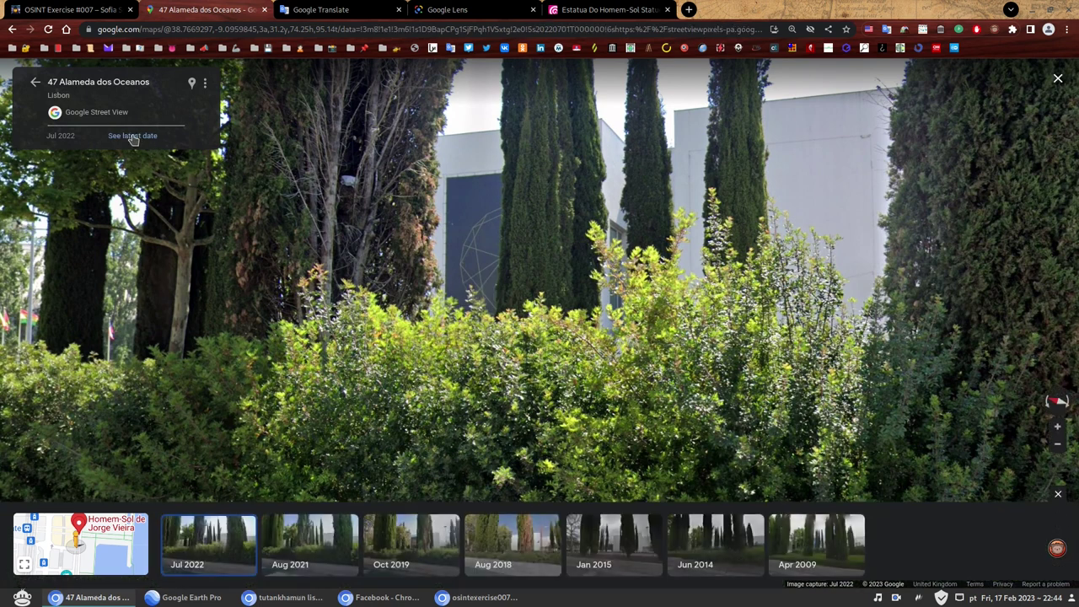
pyautogui.click(403, 540)
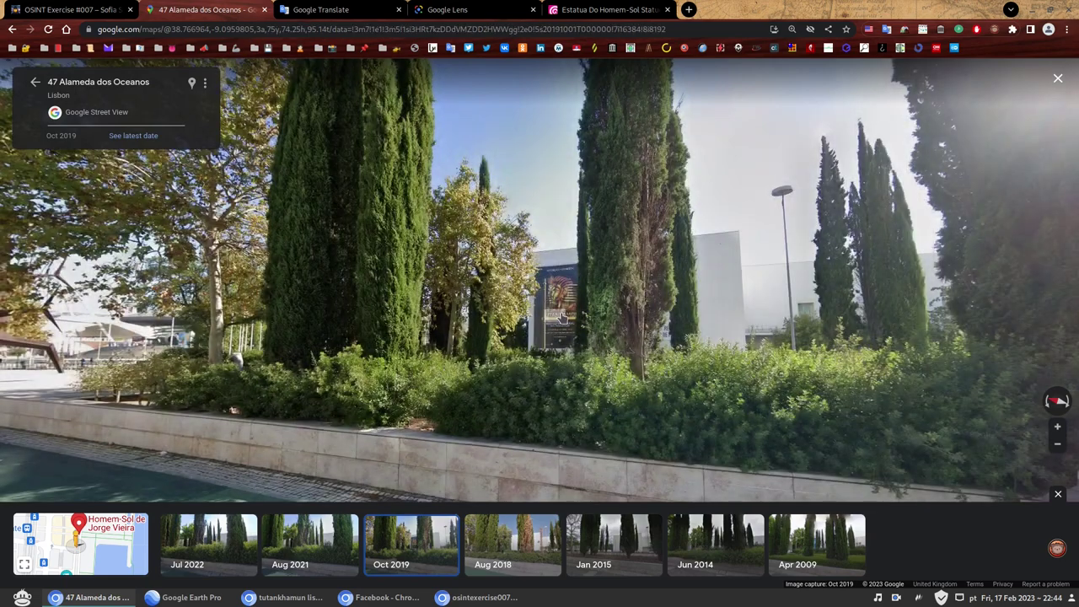
pyautogui.scroll(5, 559, 318)
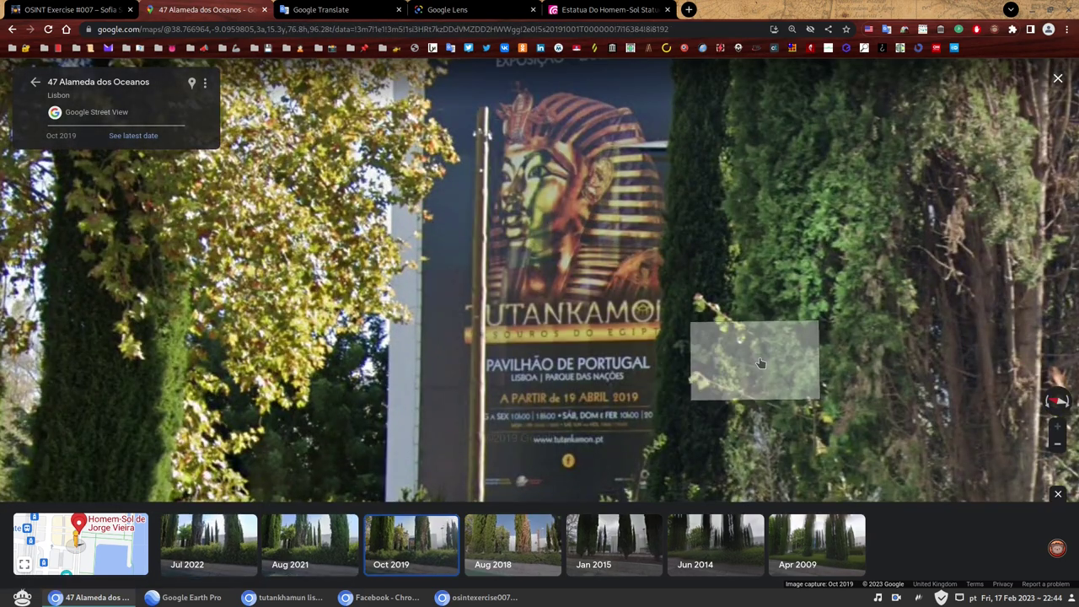
pyautogui.moveTo(783, 329); pyautogui.dragTo(734, 307)
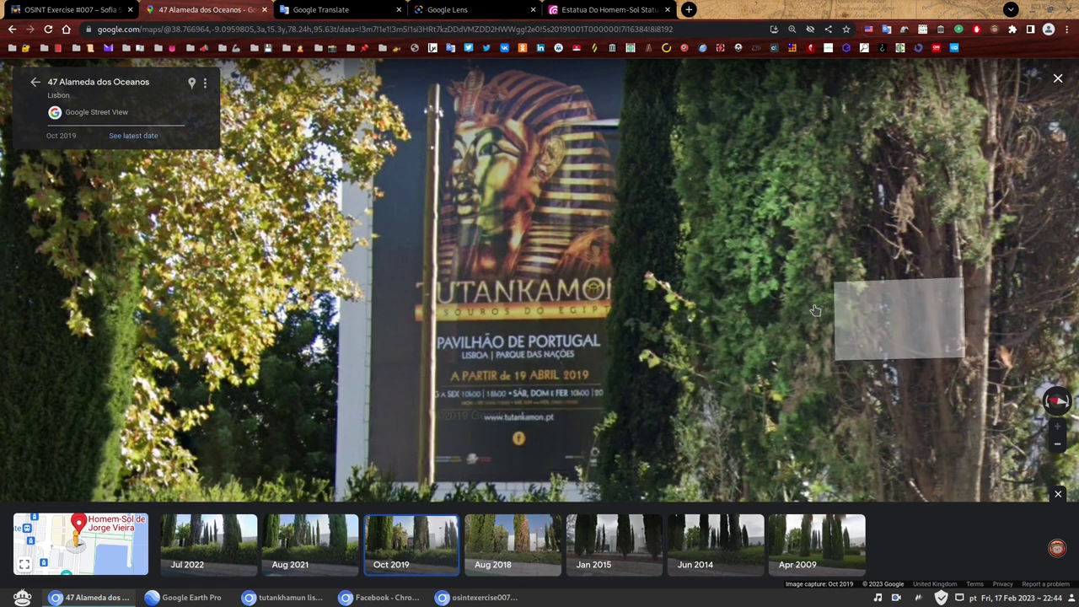
pyautogui.scroll(-1, 786, 299)
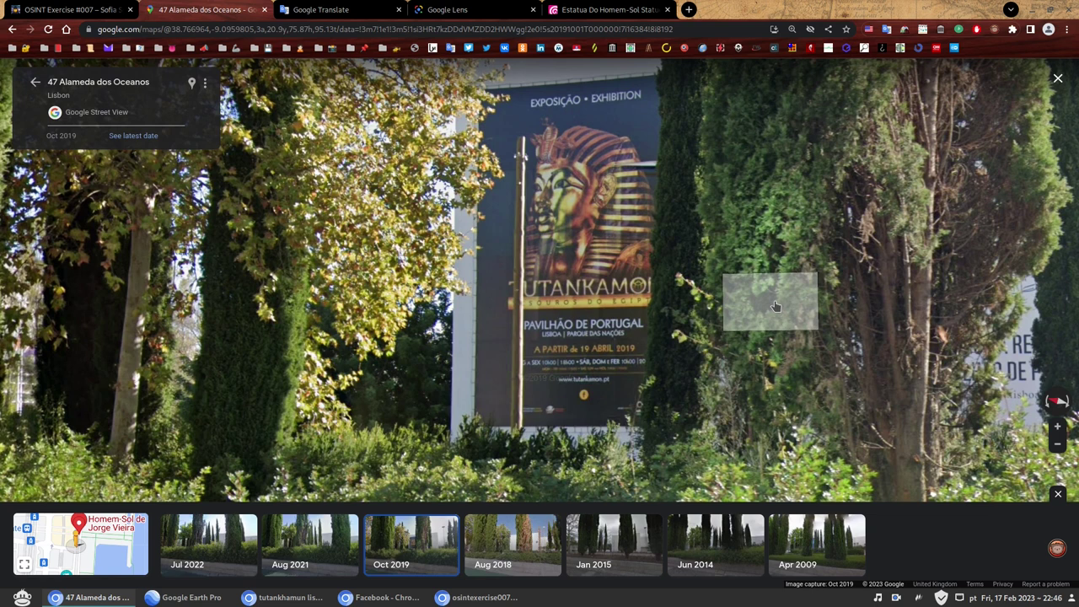
pyautogui.click(93, 9)
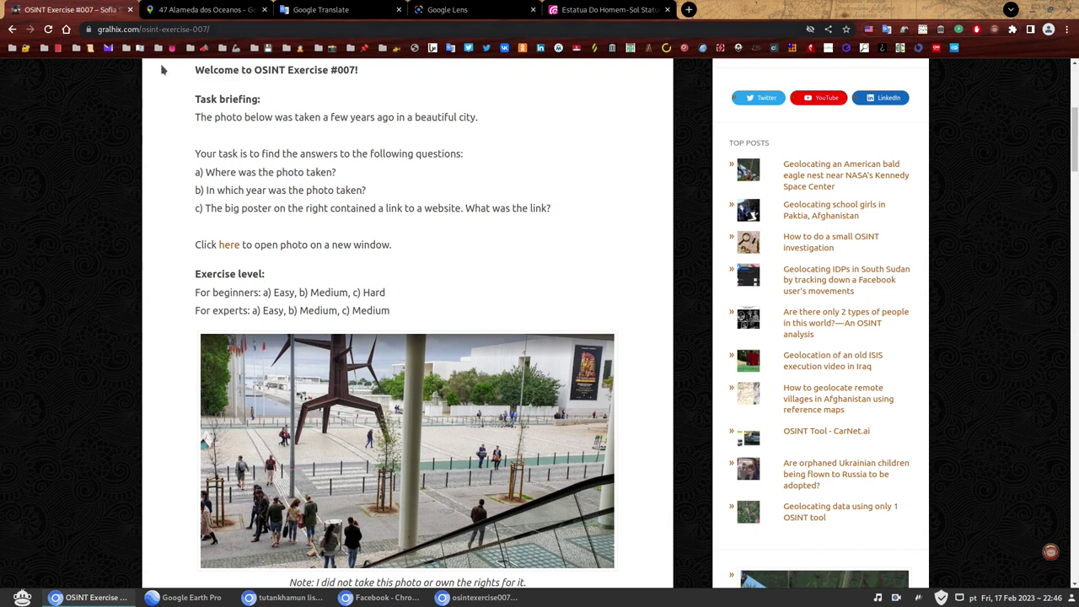